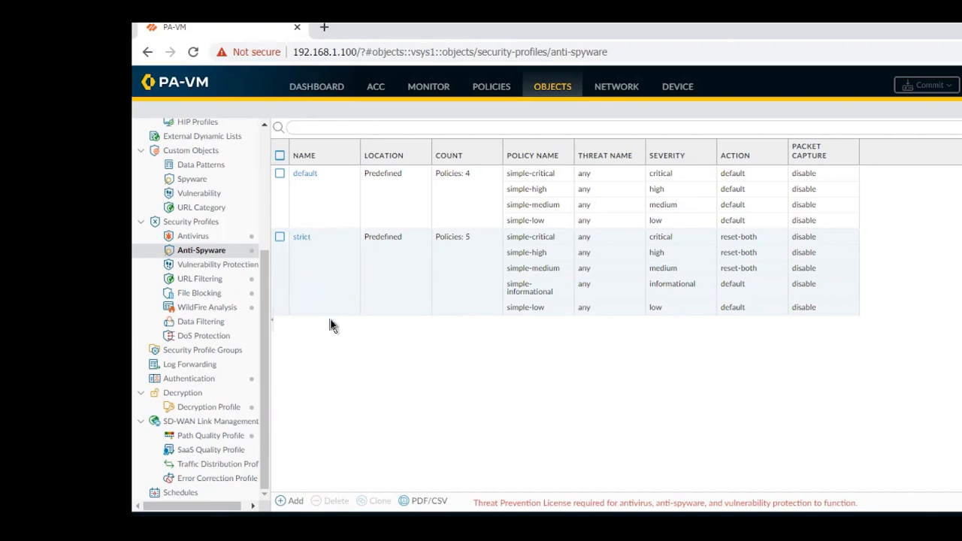
Start a new anti-spyware profile and name it Anti-SpyWare Policy.
left_click(279, 242)
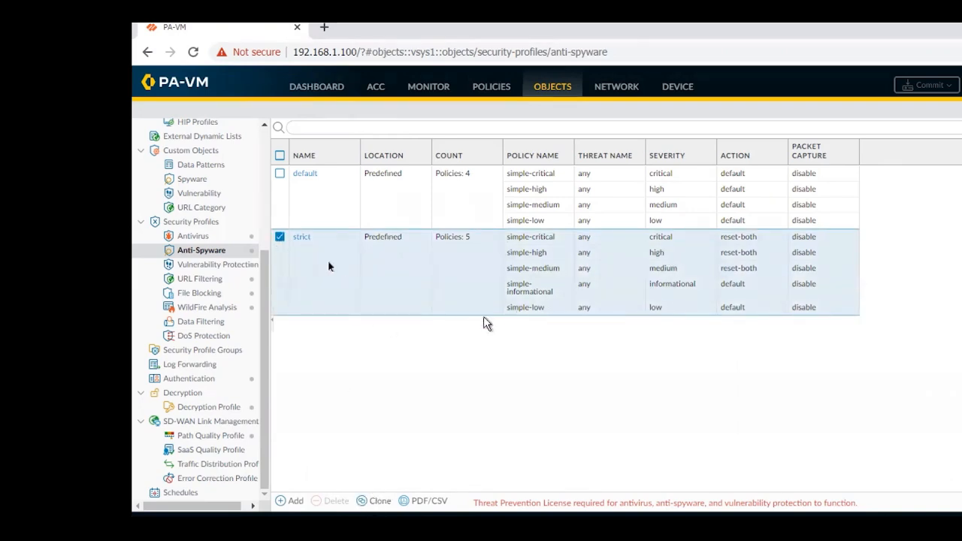
left_click(280, 239)
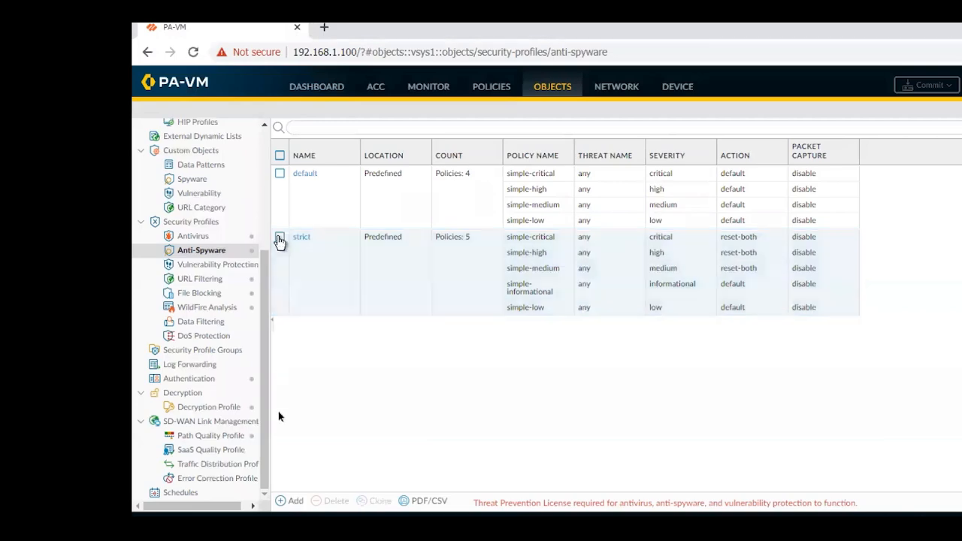
left_click(281, 503)
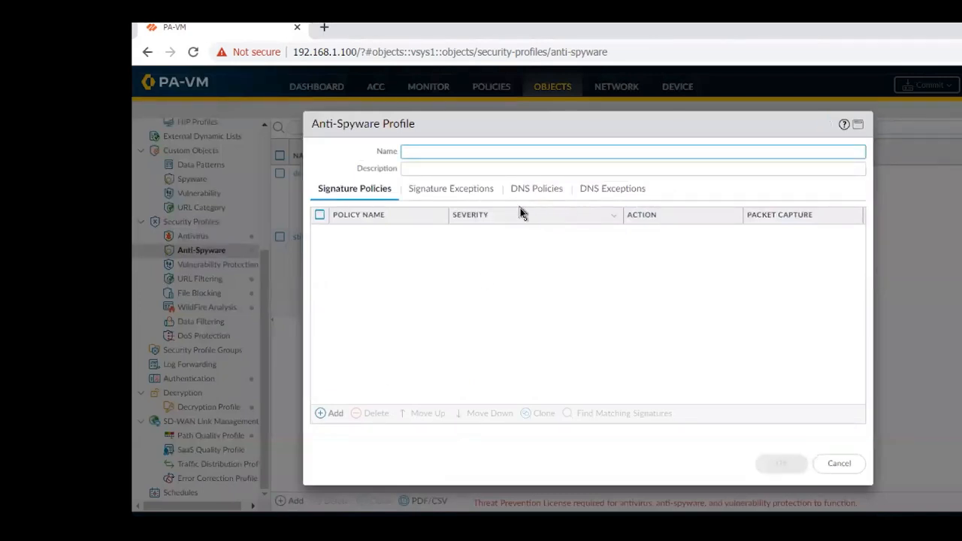
left_click(321, 415)
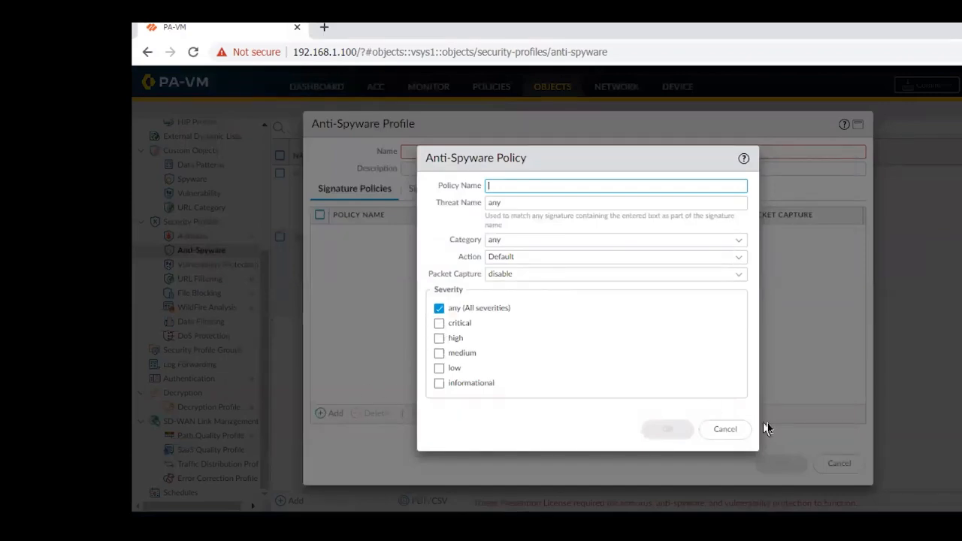
left_click(727, 430)
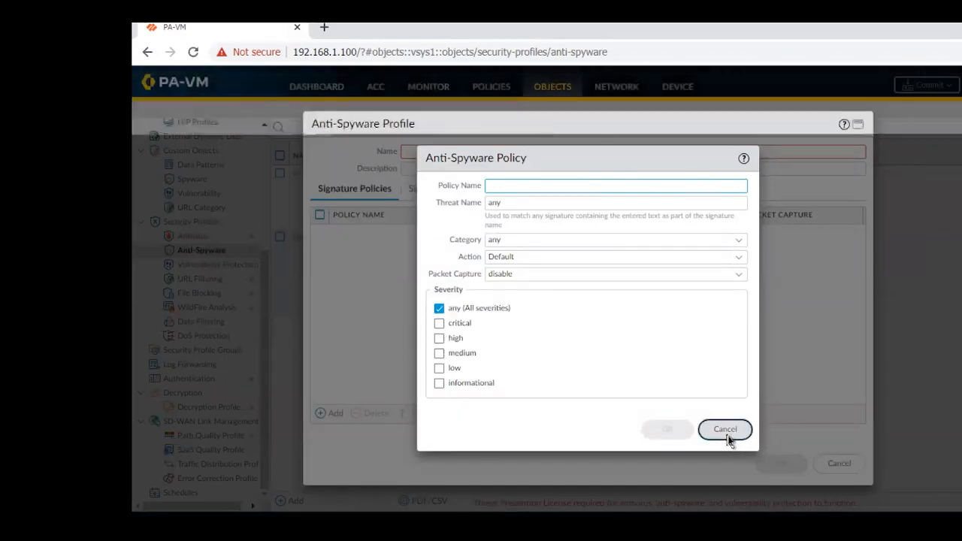
left_click(433, 153)
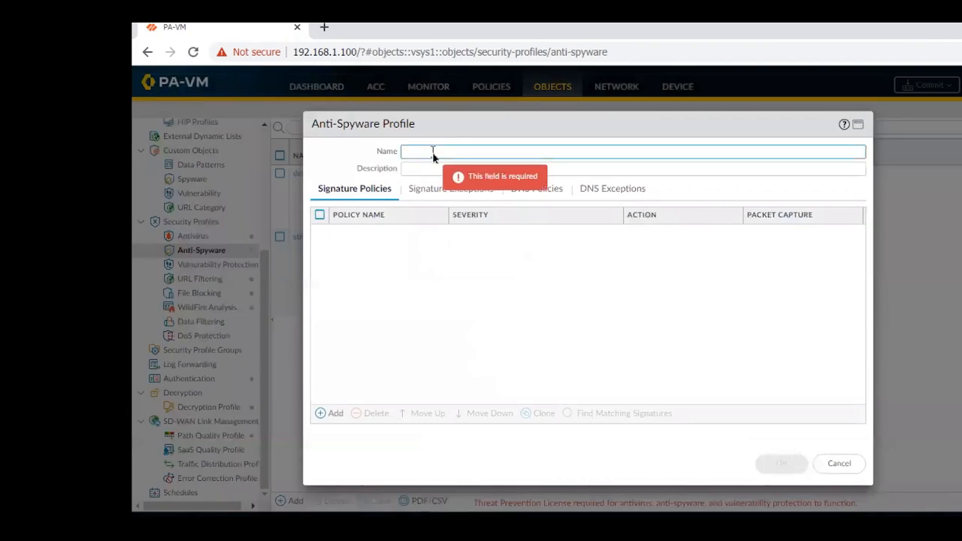
type("Anti-S")
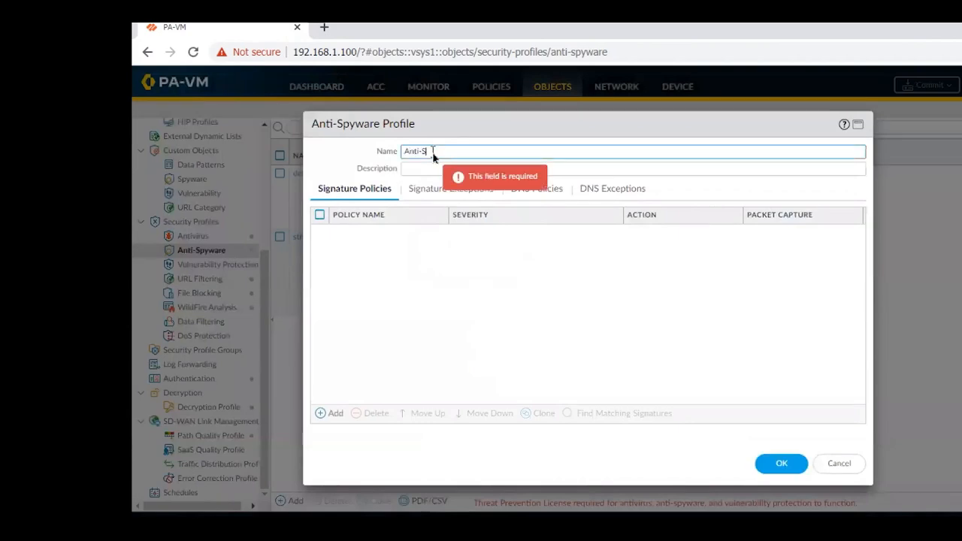
type("pyWare Pol")
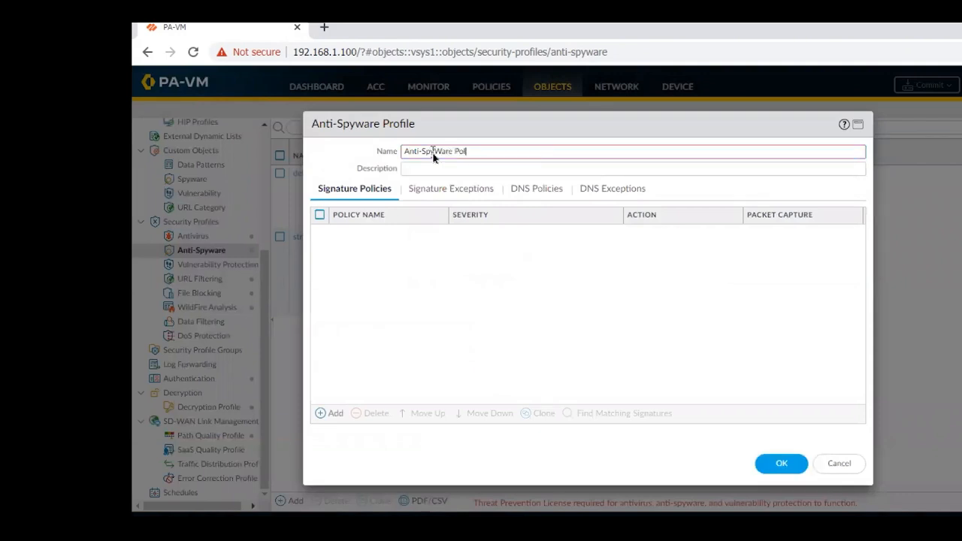
type("icy")
left_click(427, 169)
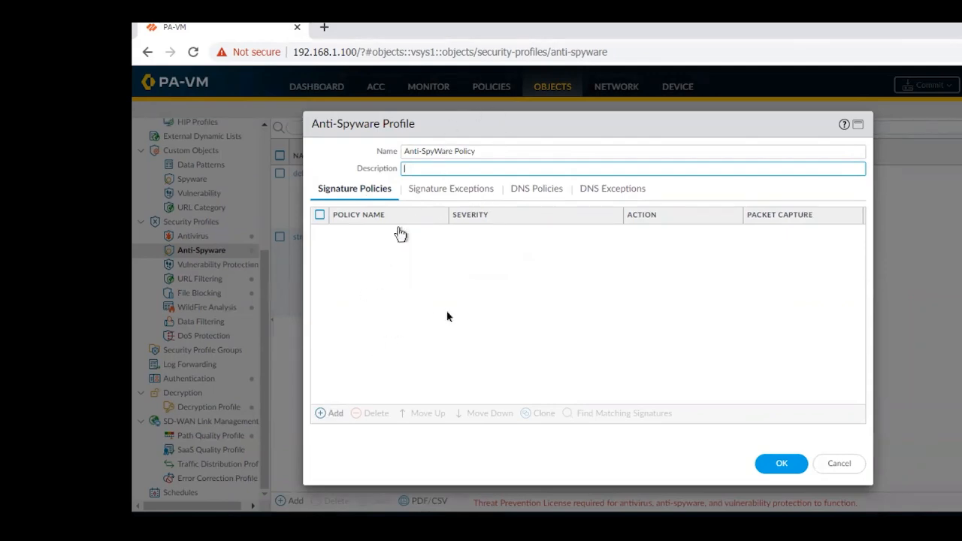
Add a signature policy named Anti-SpyWare Policy to the new profile.
left_click(323, 418)
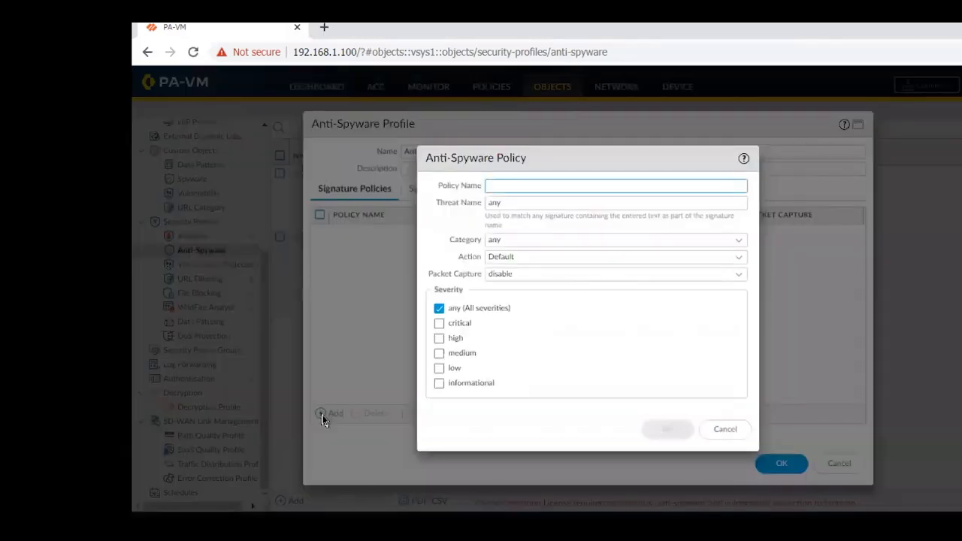
type("Anti-")
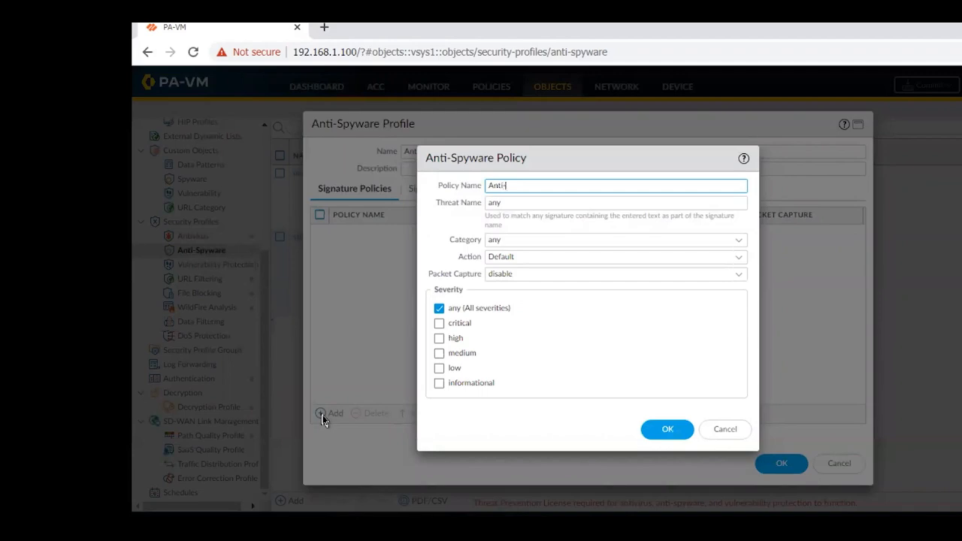
type("SpyWare Policy")
Set the signature policy's category to adware and its action to Drop.
left_click(740, 240)
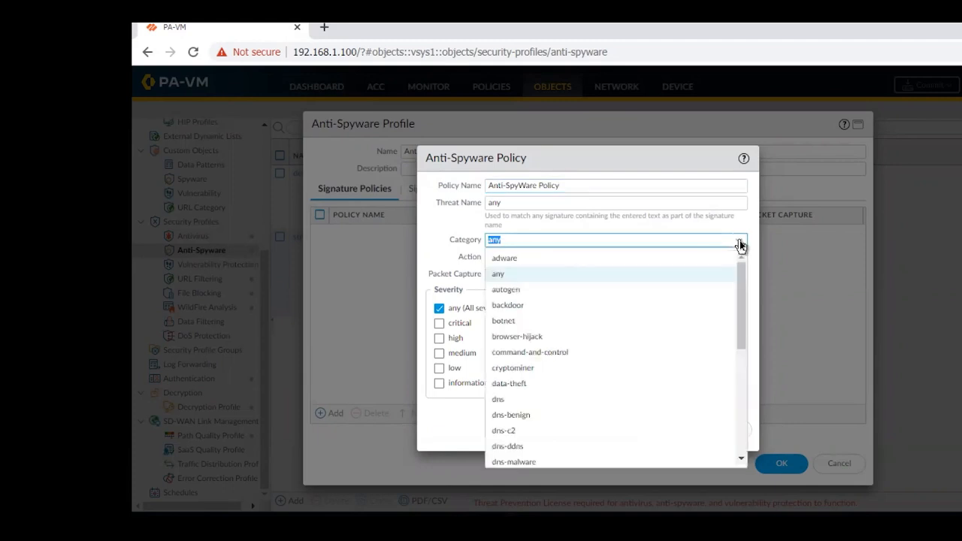
left_click_drag(738, 288, 734, 258)
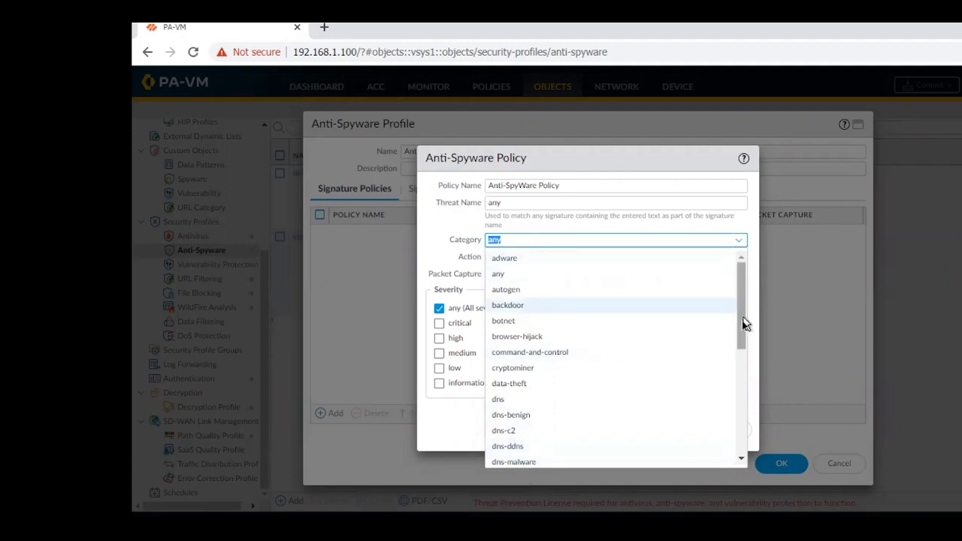
left_click_drag(742, 320, 724, 467)
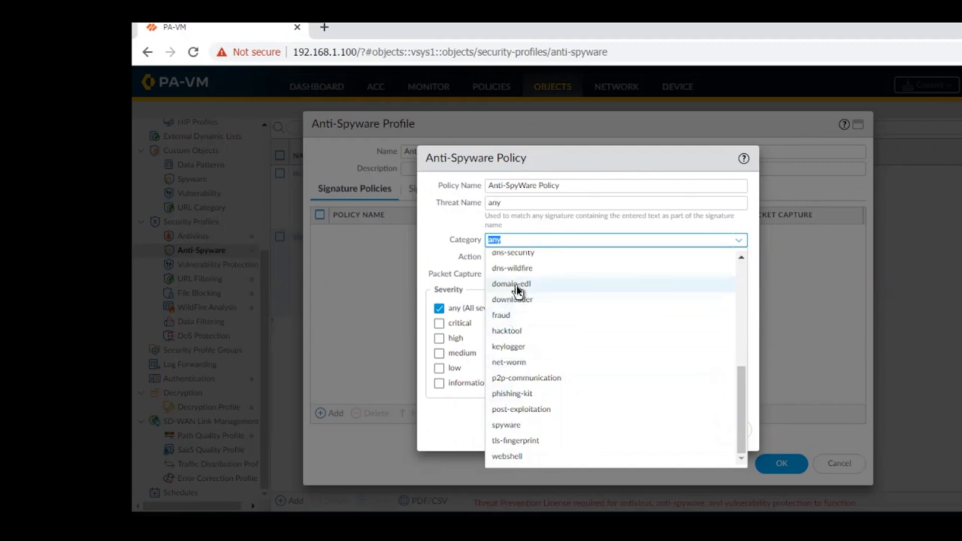
left_click(455, 249)
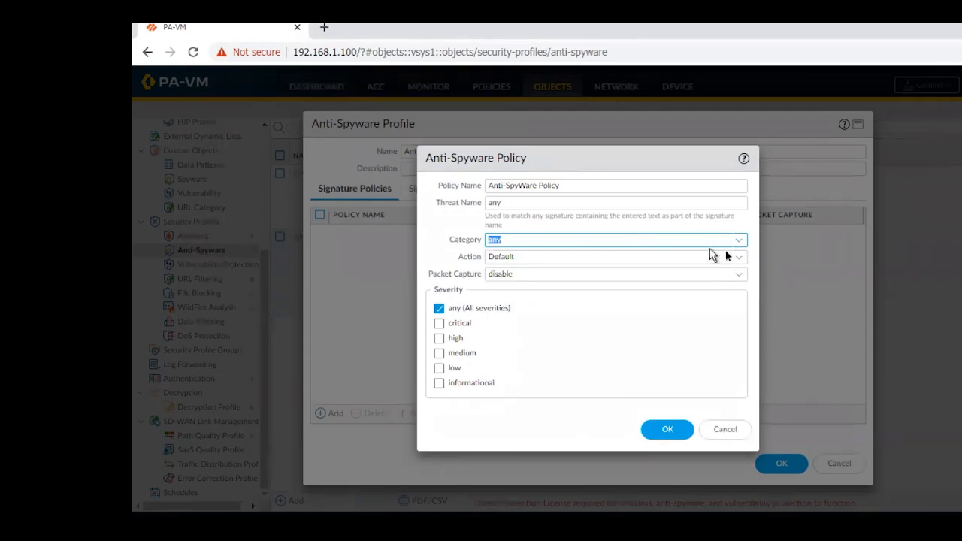
left_click(739, 242)
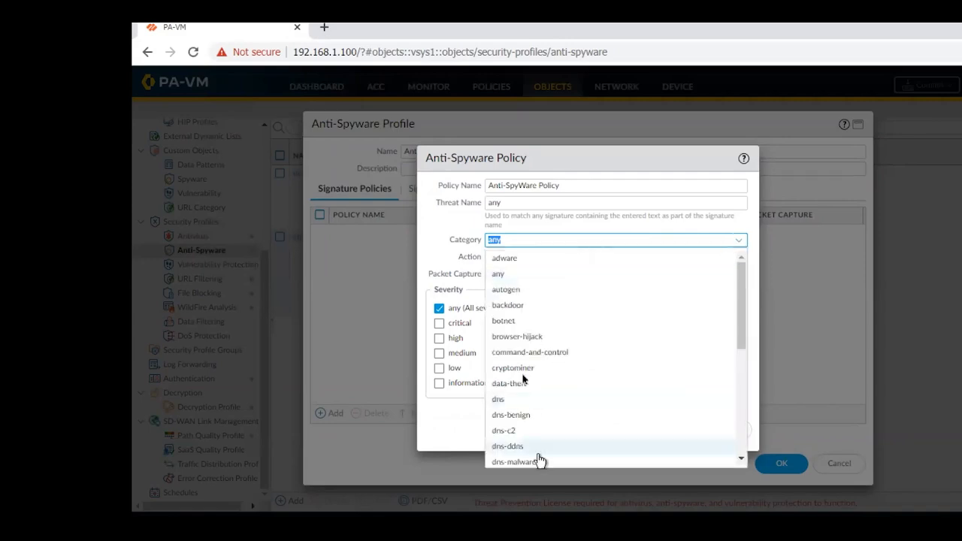
left_click(513, 263)
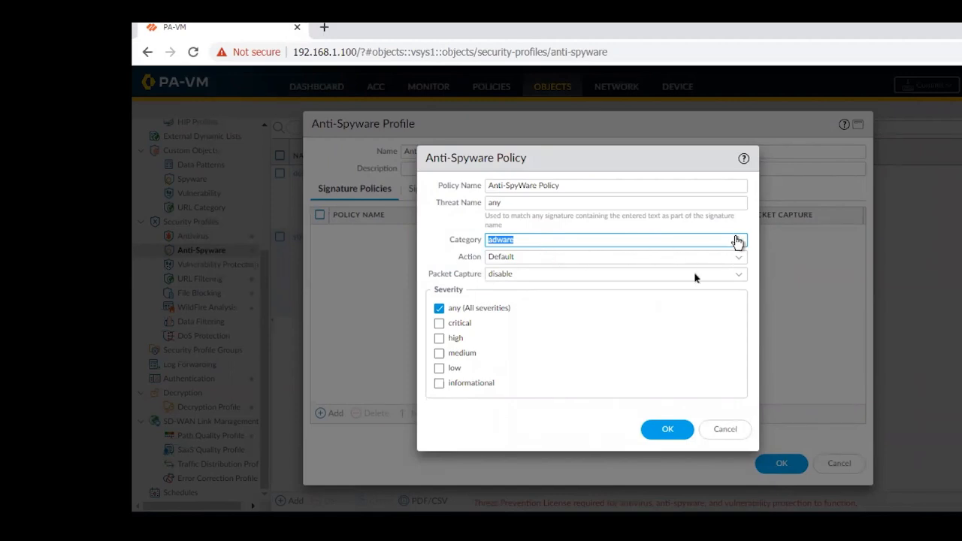
left_click(737, 257)
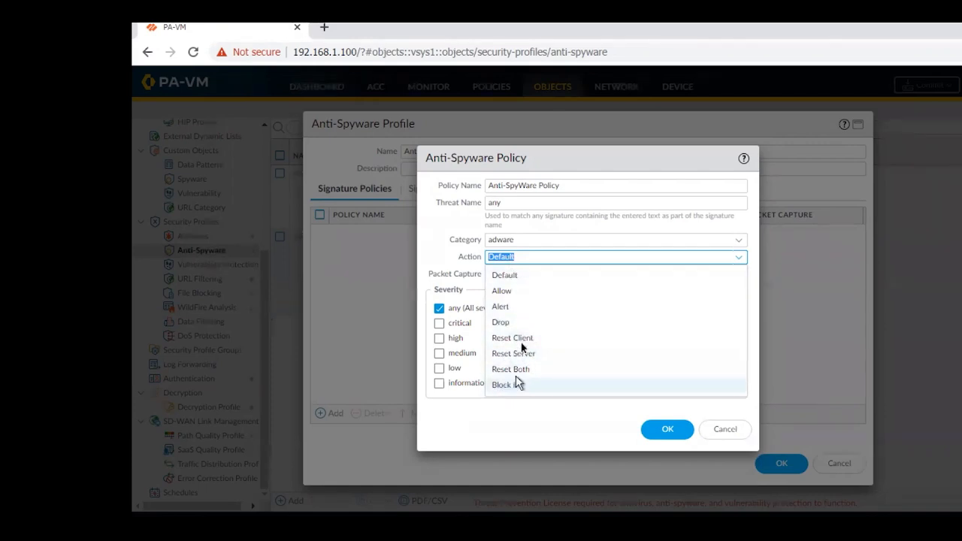
left_click(508, 322)
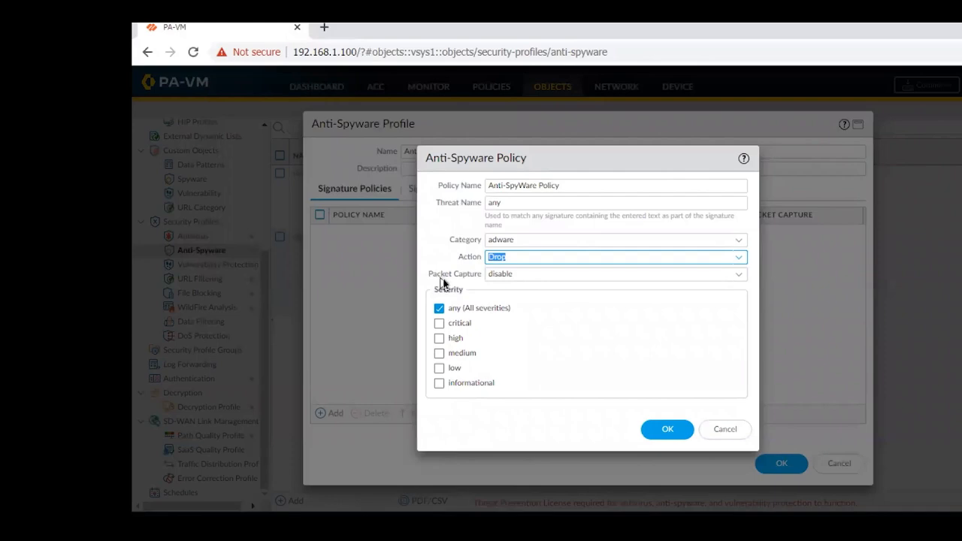
Try single-packet and extended-capture as the policy's packet capture mode, and return the setting to disable.
left_click(736, 280)
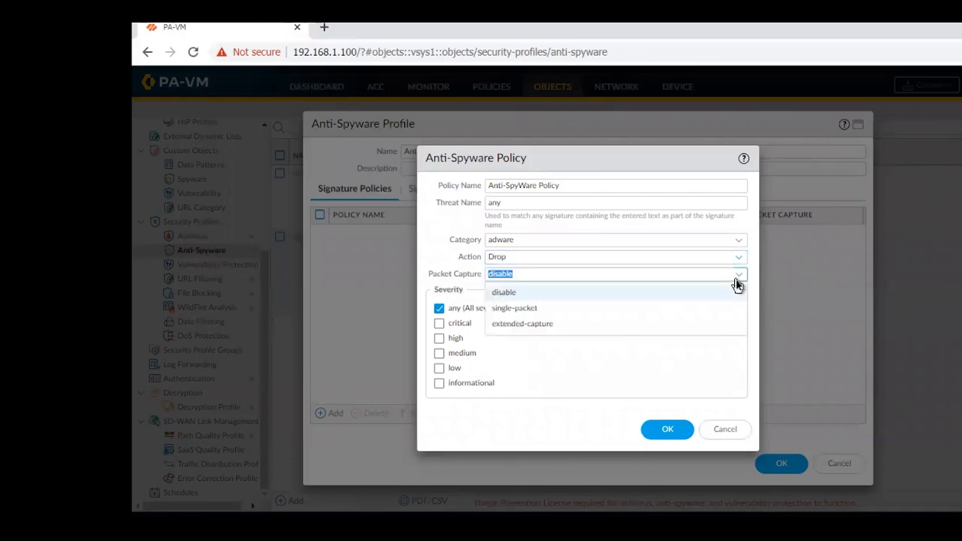
left_click(513, 309)
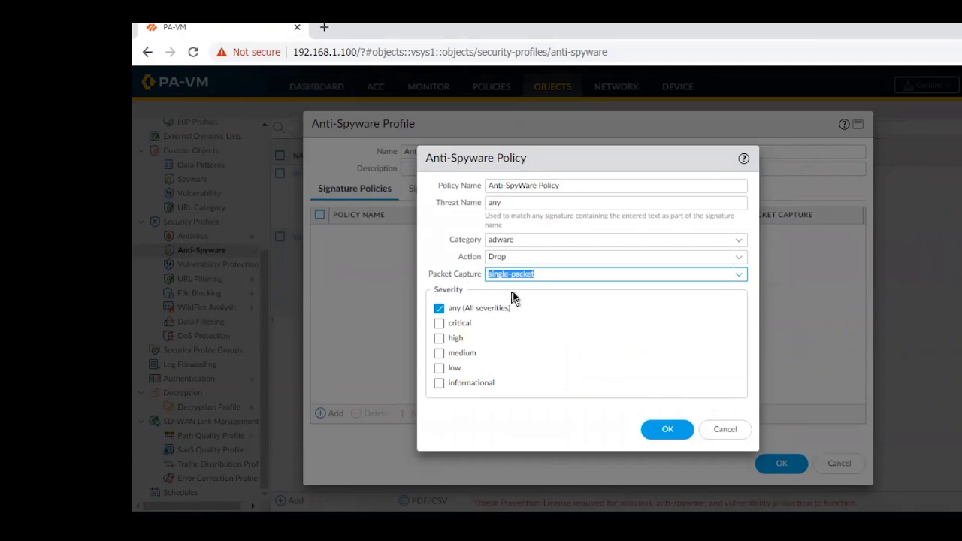
left_click(739, 276)
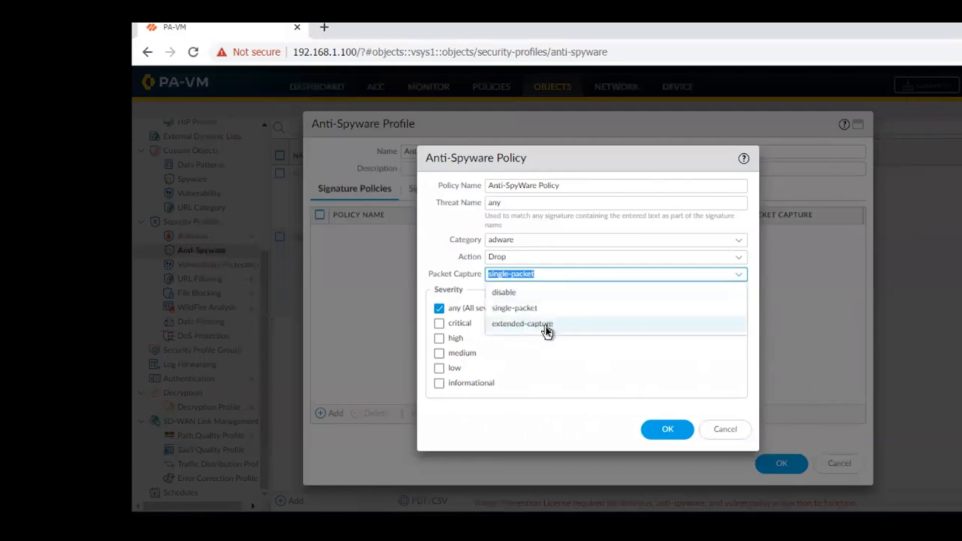
left_click(546, 324)
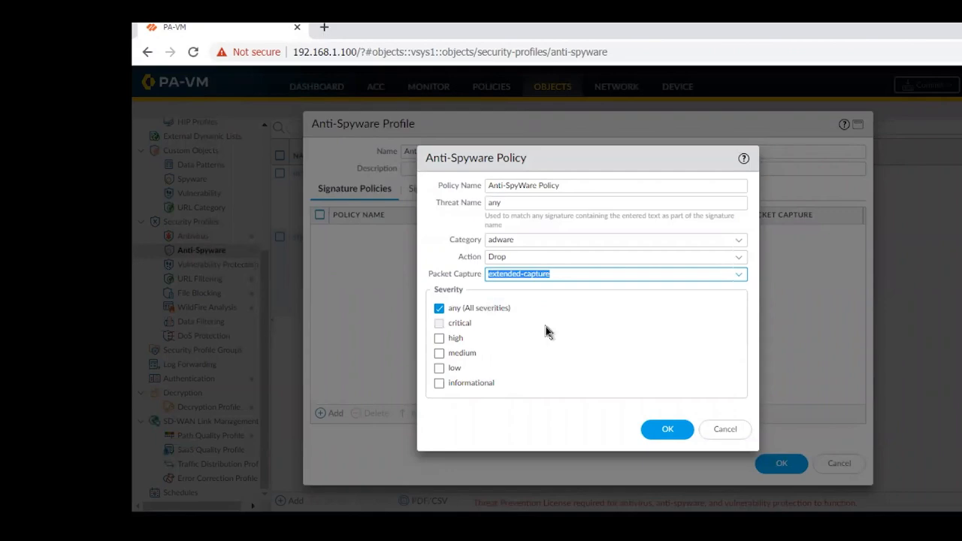
left_click(739, 275)
left_click(512, 293)
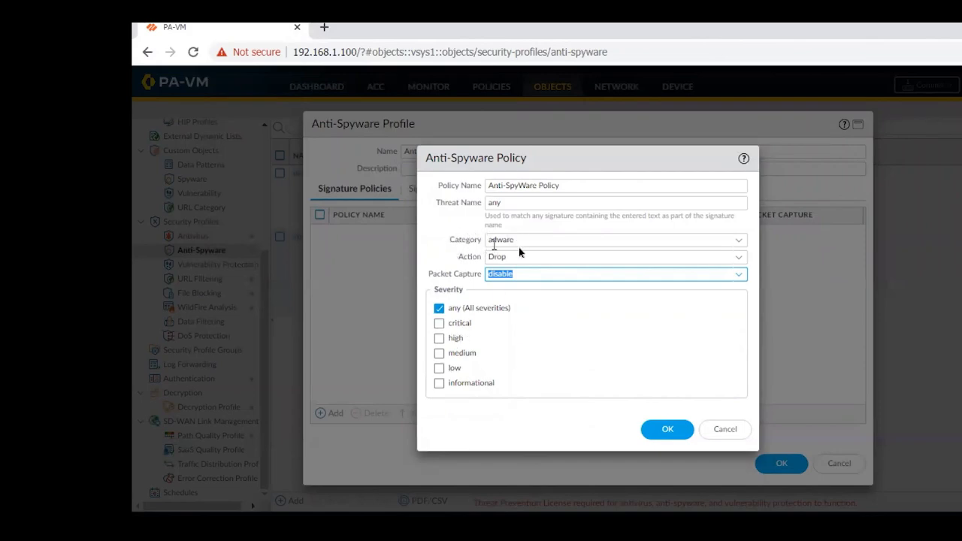
Restrict the signature policy to critical severity only, and save both the policy and the new profile.
left_click(440, 324)
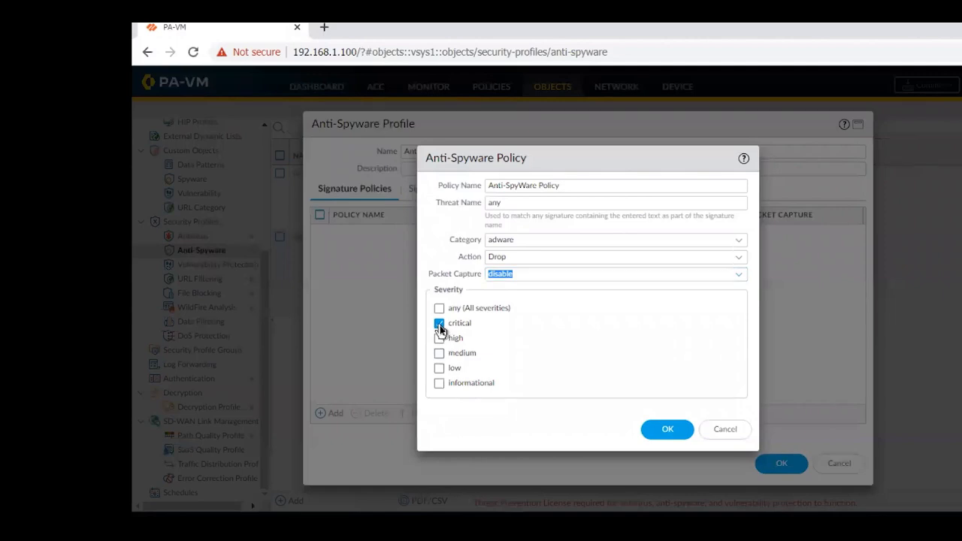
left_click(439, 369)
left_click(440, 354)
left_click(440, 338)
left_click(439, 384)
left_click(439, 368)
left_click(439, 384)
left_click(439, 353)
left_click(441, 338)
left_click(665, 431)
left_click(665, 430)
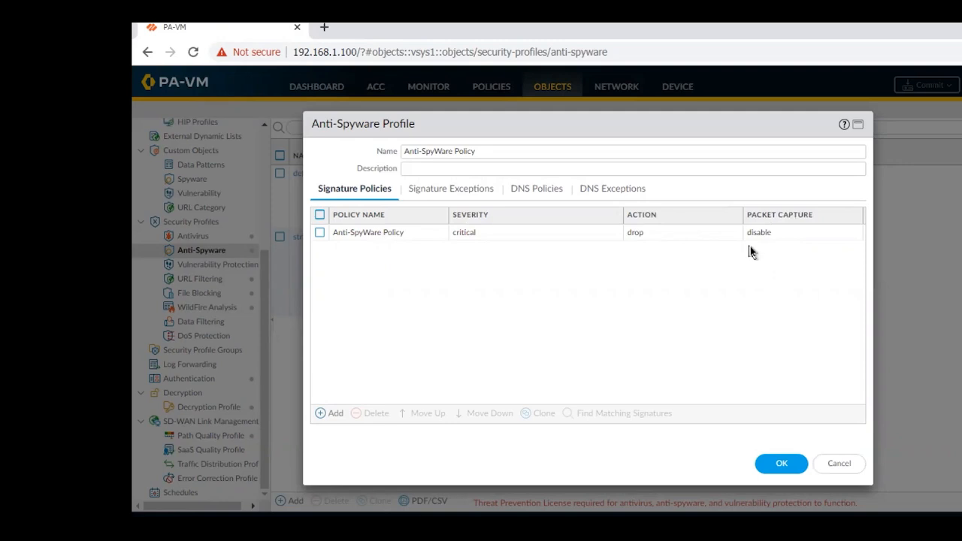
left_click(784, 466)
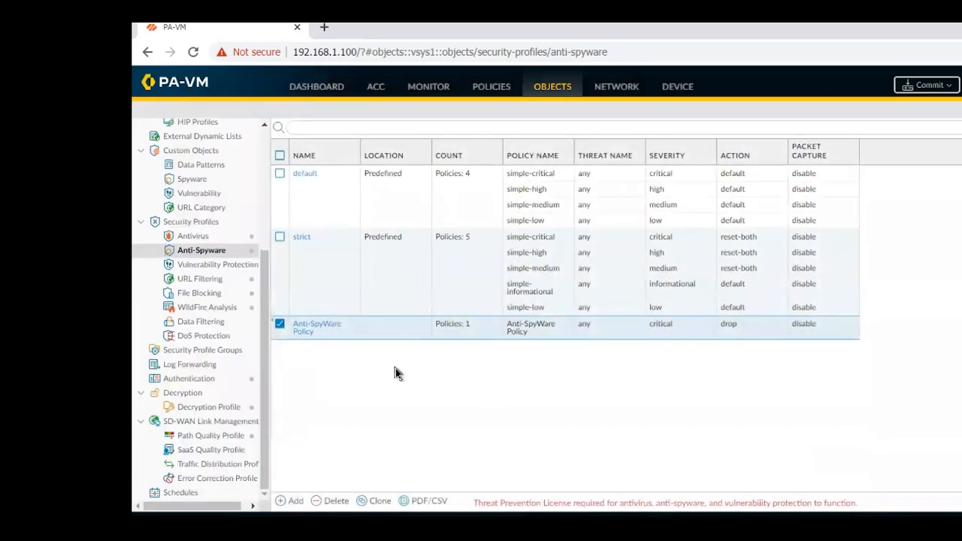
Review the predefined strict anti-spyware profile and clone it.
left_click(279, 238)
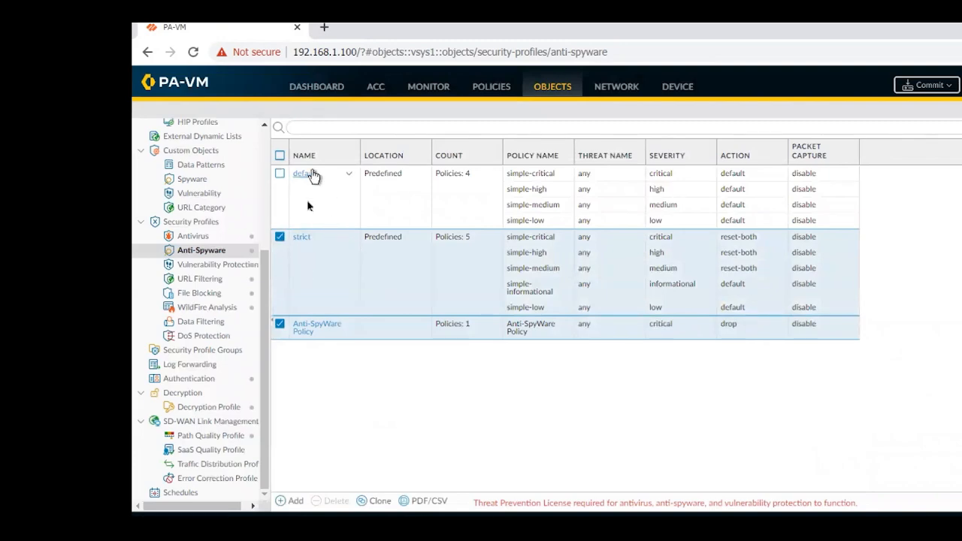
left_click(303, 245)
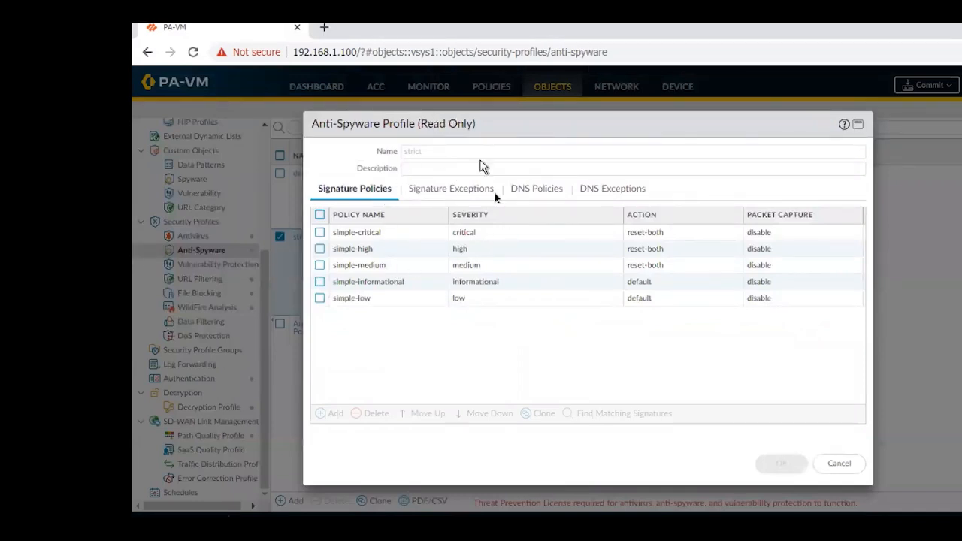
left_click(840, 464)
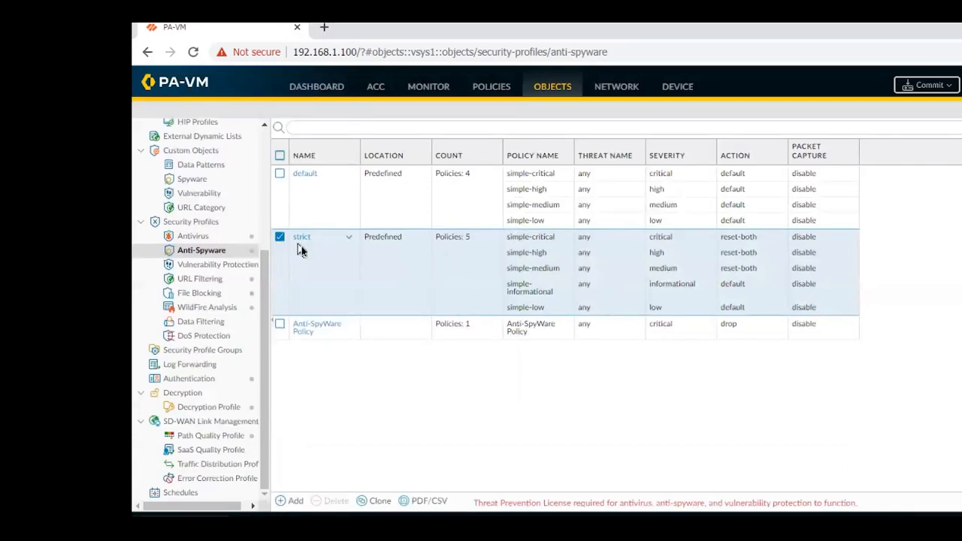
left_click(379, 501)
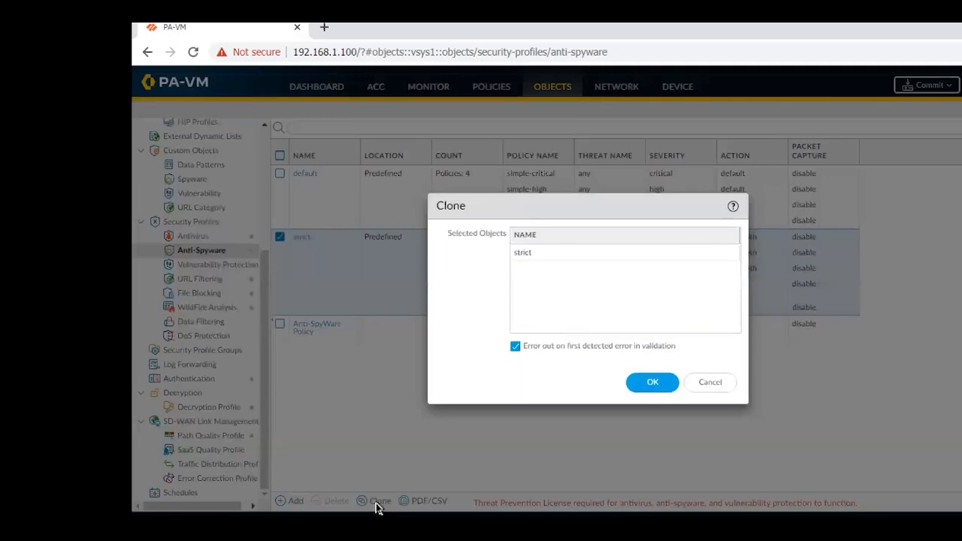
left_click(644, 384)
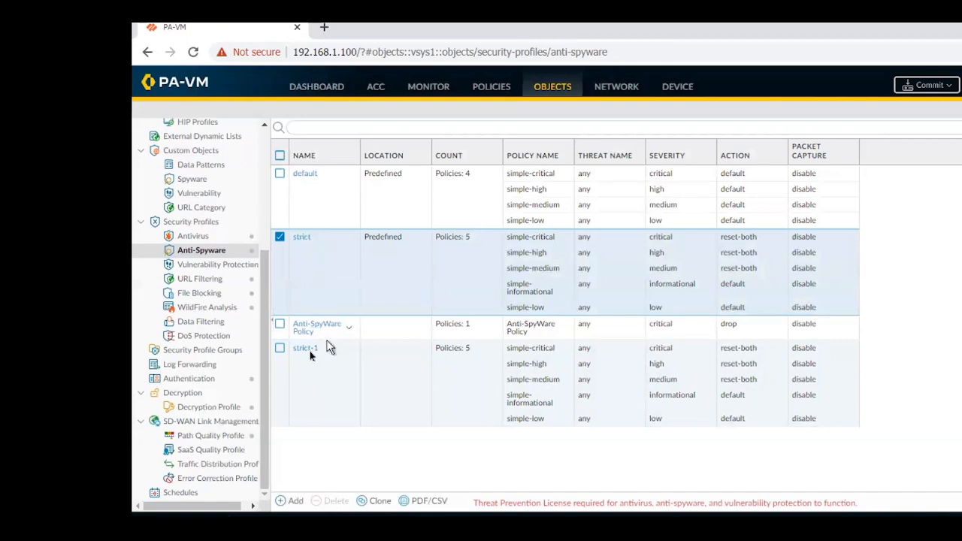
Rename the cloned strict profile as Anti-SpyWare New Policy.
left_click(305, 352)
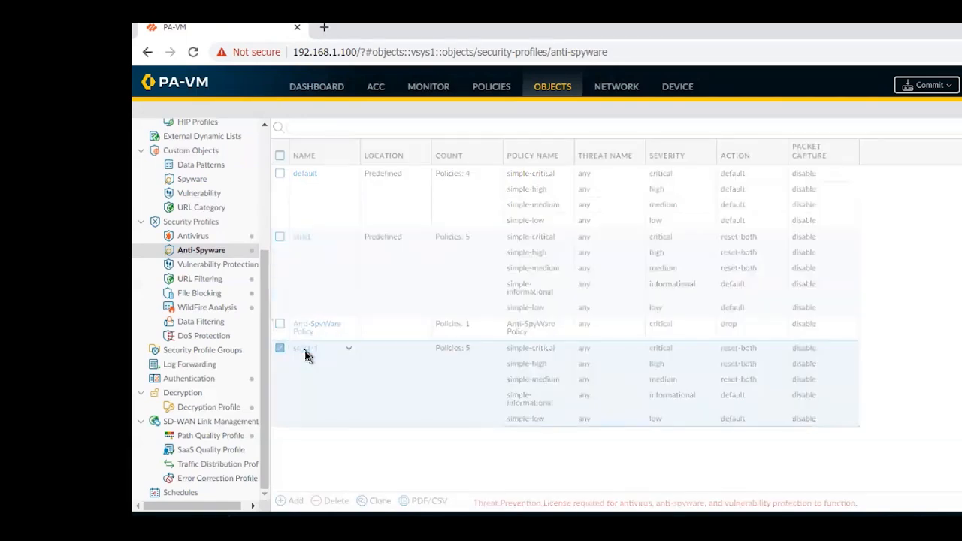
left_click(449, 156)
key("BackSpace")
key("BackSpace")
key("BackSpace")
key("BackSpace")
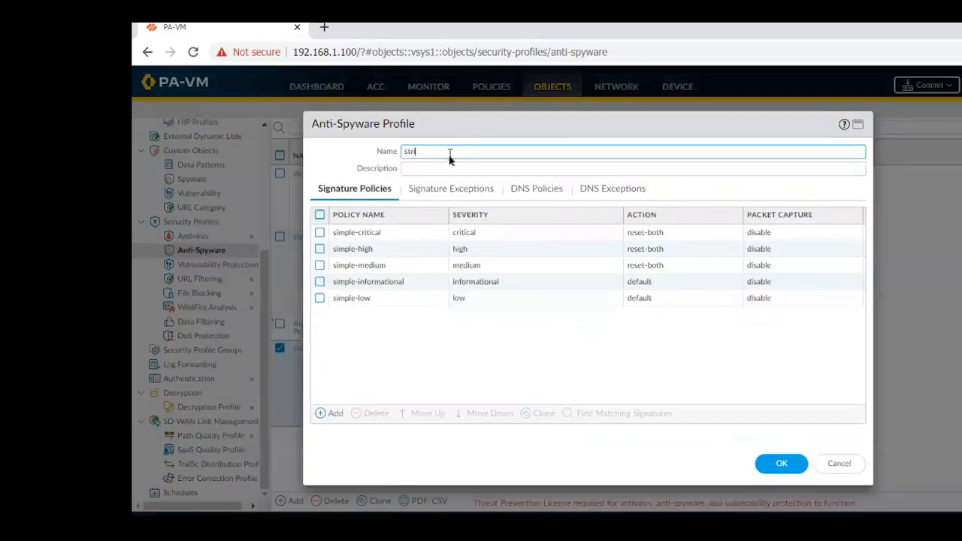
key("BackSpace")
key("BackSpace")
key("BackSpace")
key("BackSpace")
type("Anti-SpyWare New Policy")
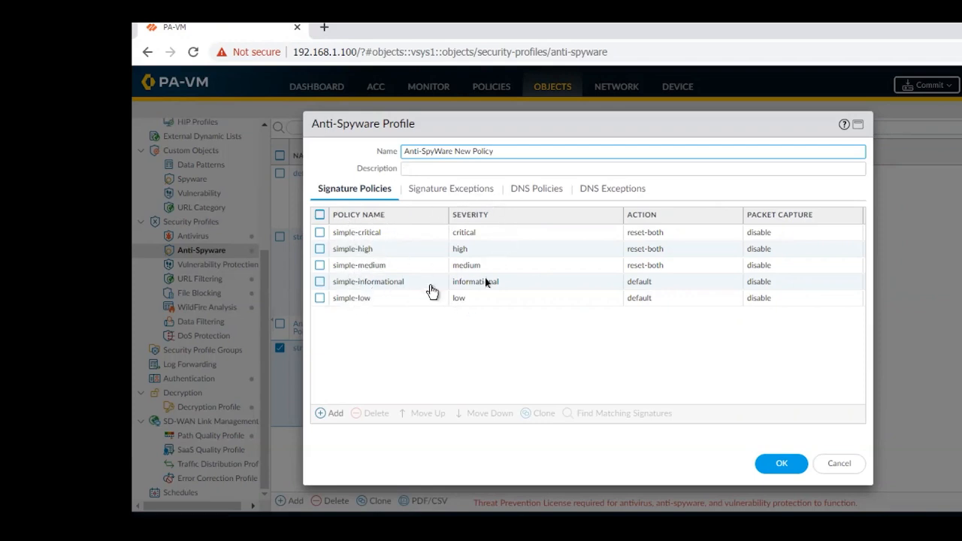
Find the signatures matching the simple-critical policy, clear the rule filter to browse all threat signatures, and return to the signature policies.
left_click(662, 233)
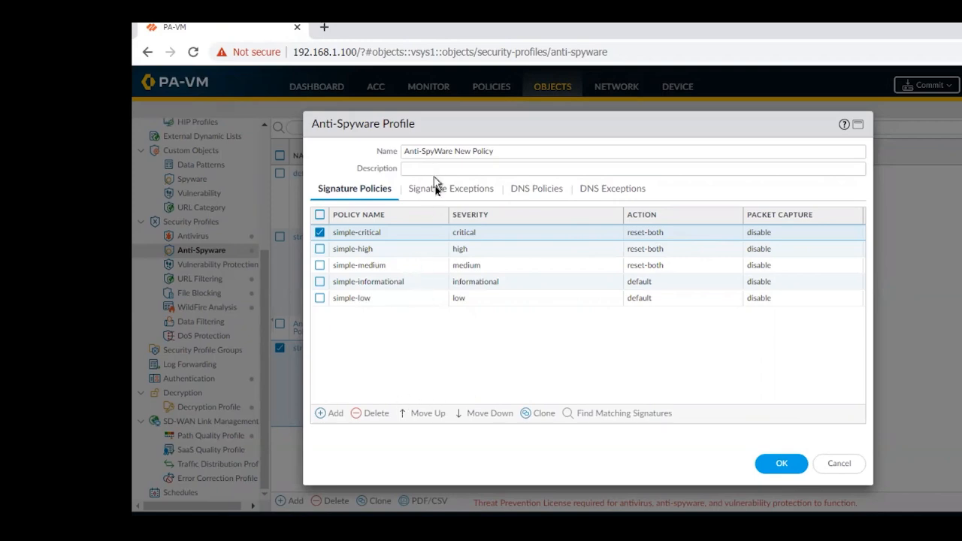
left_click(602, 415)
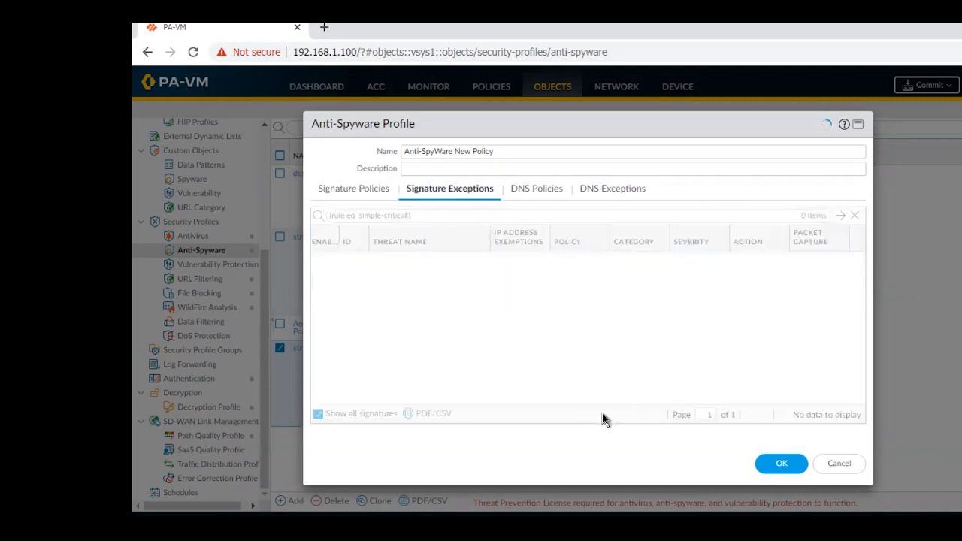
left_click(855, 217)
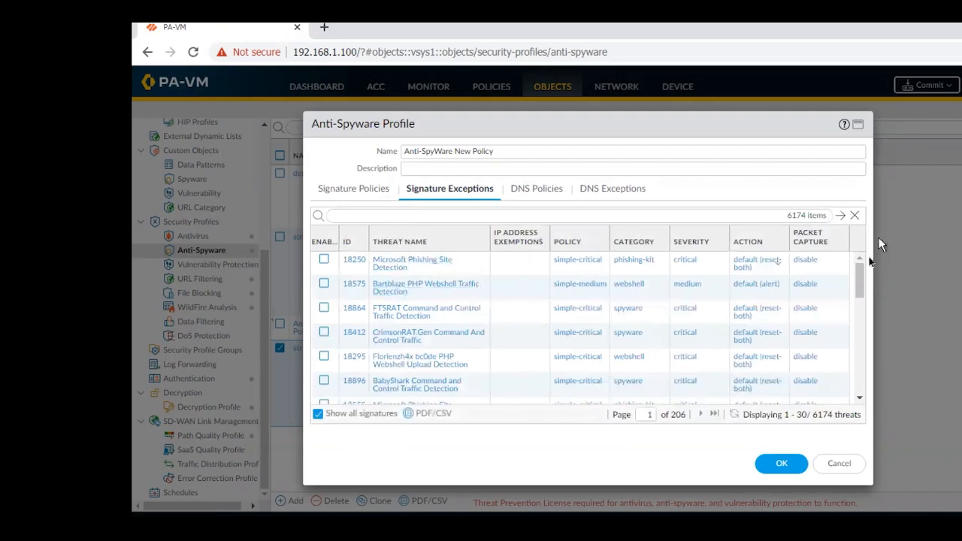
left_click_drag(861, 276, 822, 263)
left_click(358, 190)
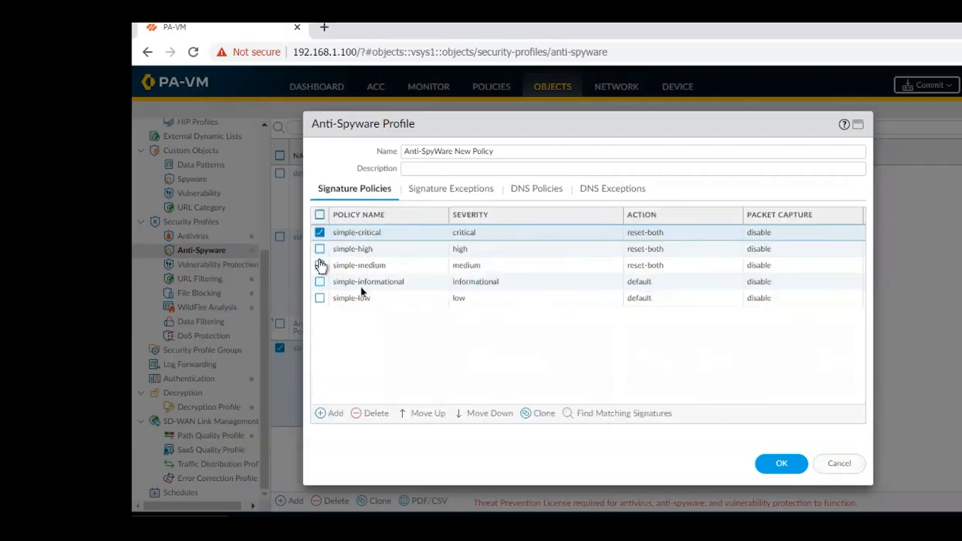
Compare the profile's signature policies with its signature exceptions, and close the profile without saving.
left_click(462, 190)
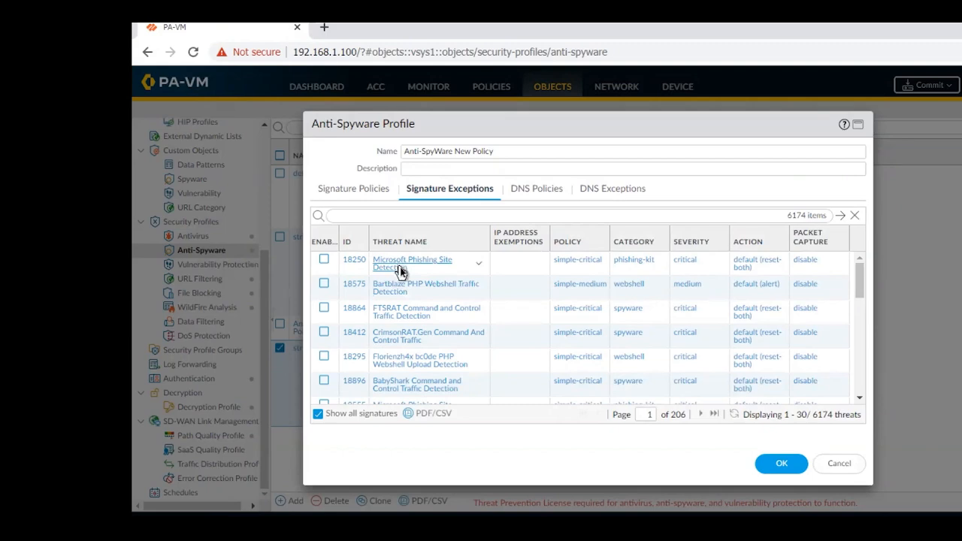
left_click(366, 188)
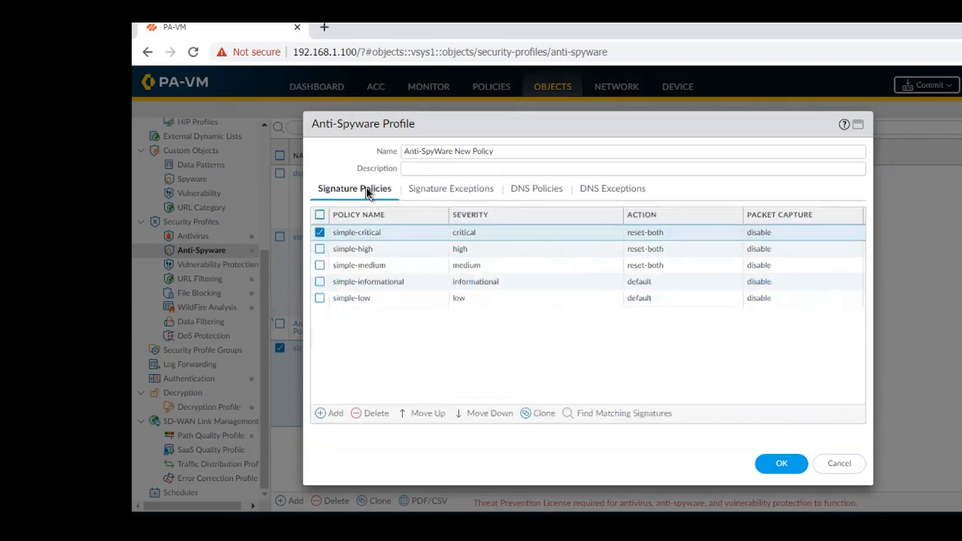
left_click(442, 190)
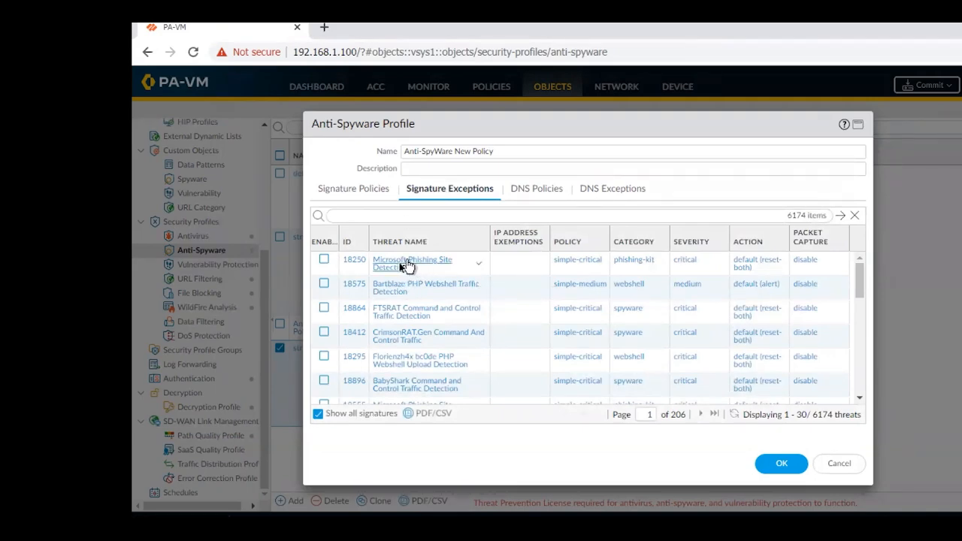
left_click(361, 190)
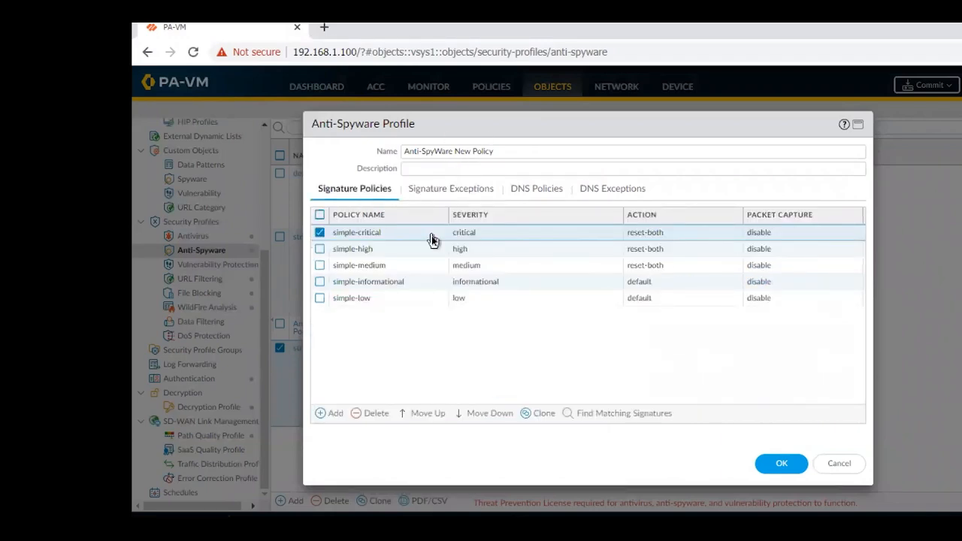
left_click(463, 190)
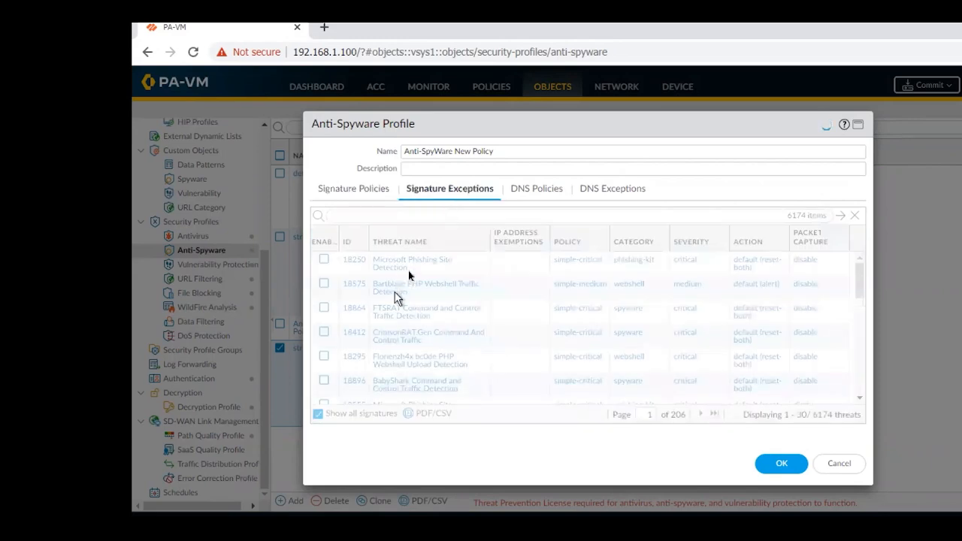
left_click(373, 193)
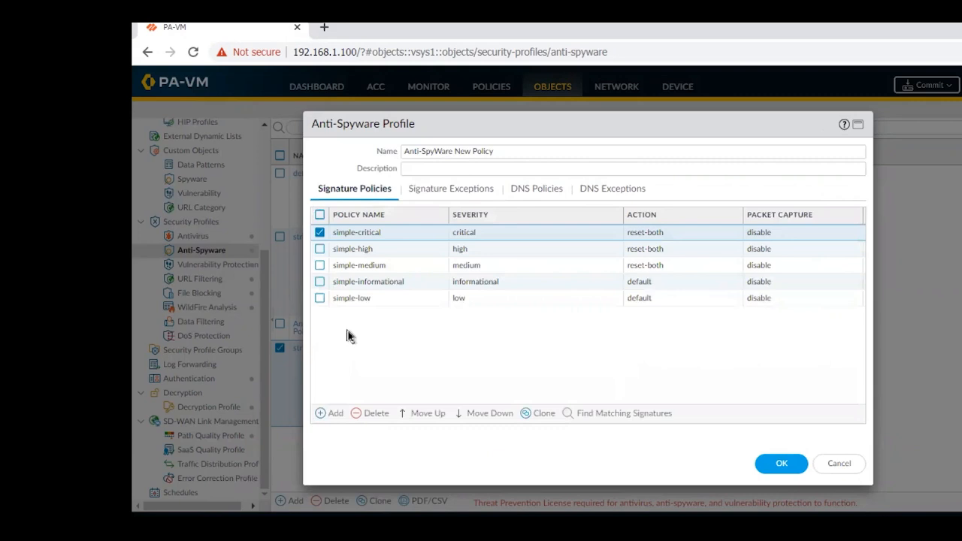
left_click(839, 464)
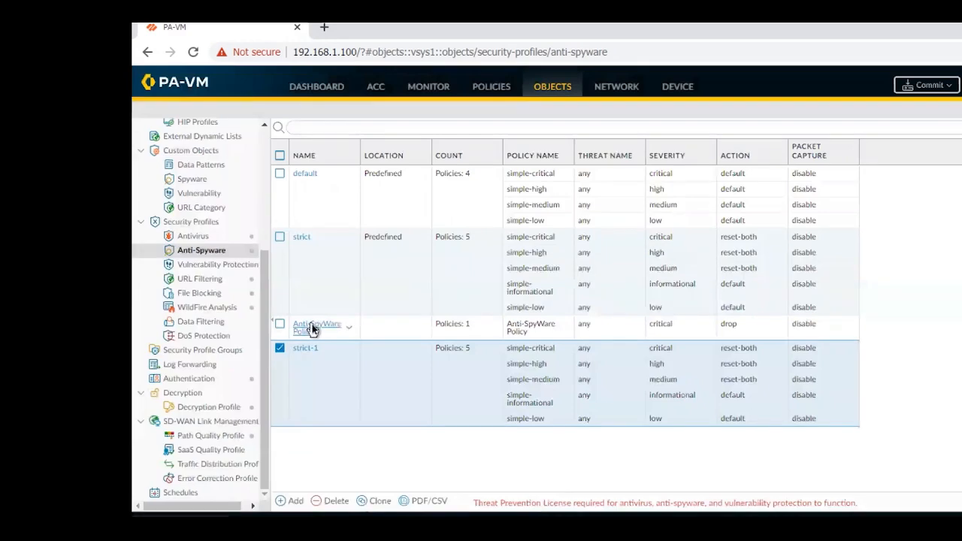
Open the strict-1 profile and review the action choices of its simple-critical policy without changing the policy.
left_click(301, 351)
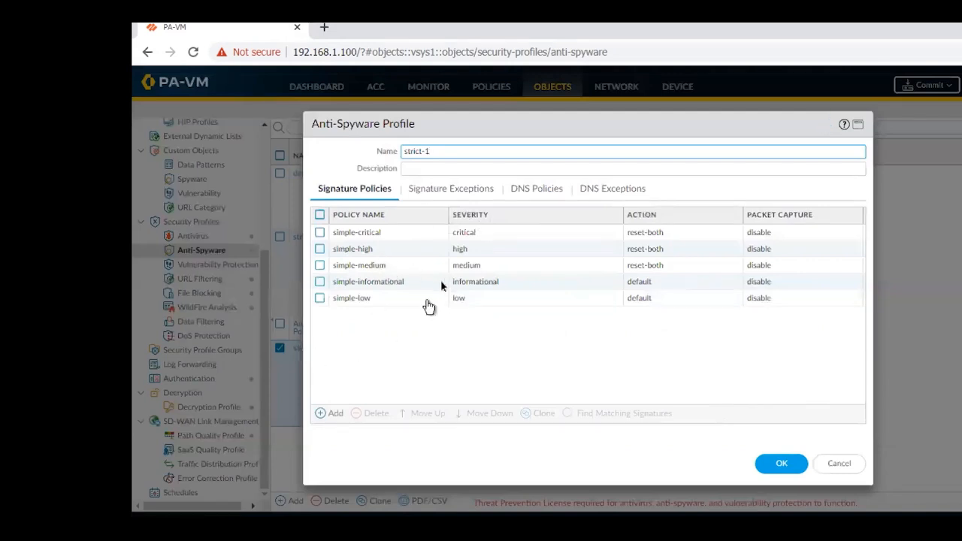
left_click(436, 191)
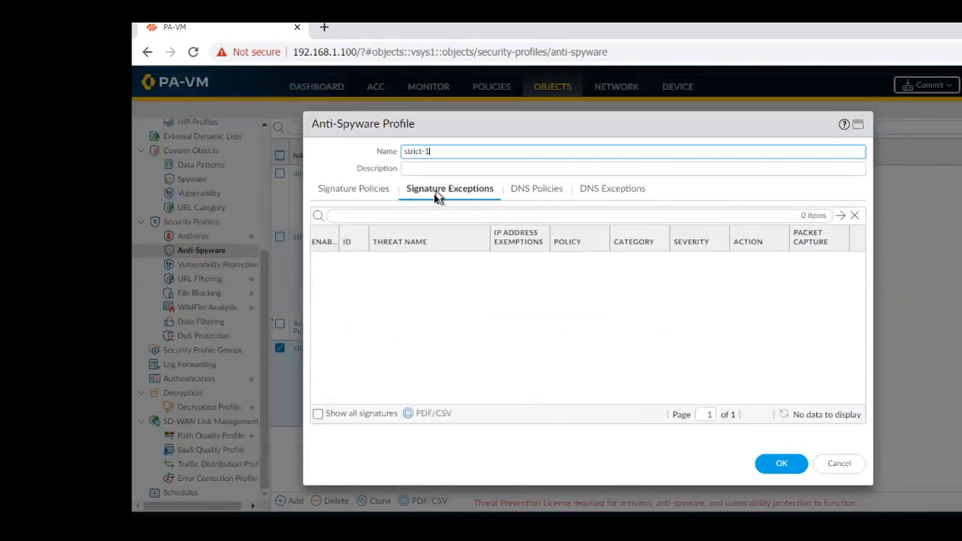
left_click(363, 193)
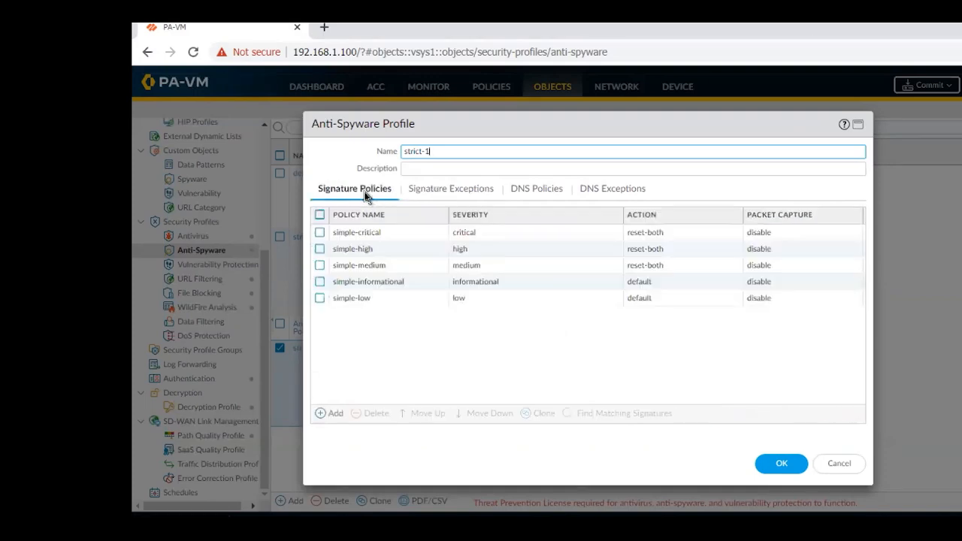
left_click(357, 234)
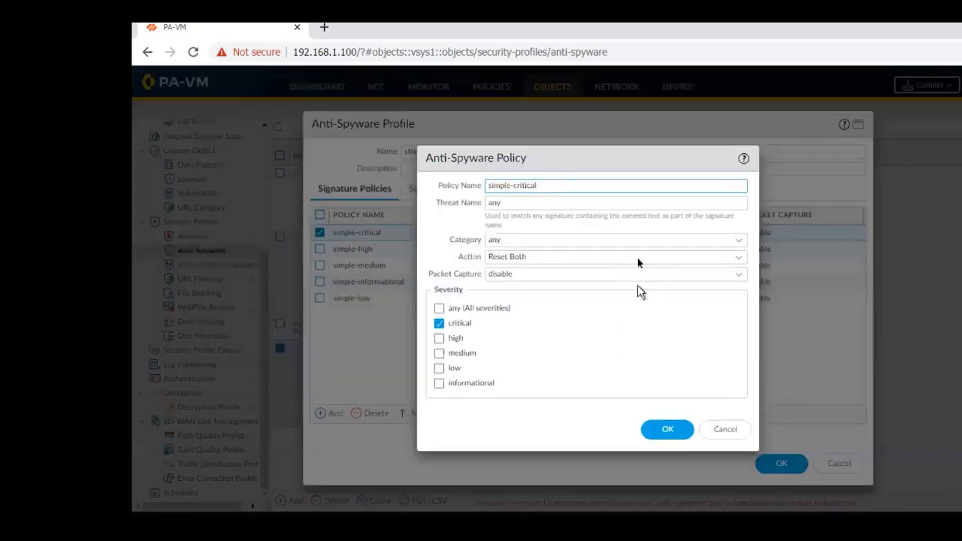
left_click(738, 257)
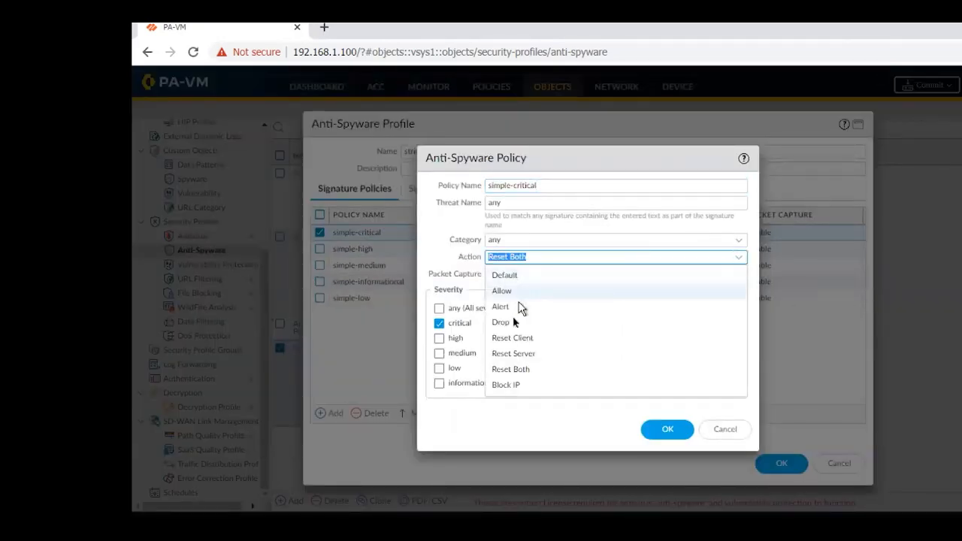
left_click(727, 431)
left_click(726, 431)
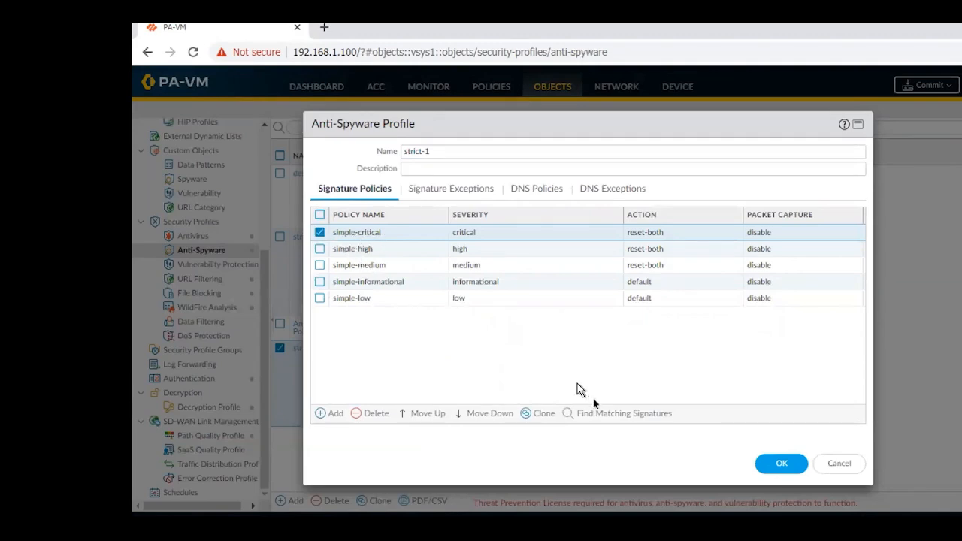
Look up strict-1's signatures matching simple-critical, browse the unfiltered signature list, and close the profile without saving.
left_click(606, 420)
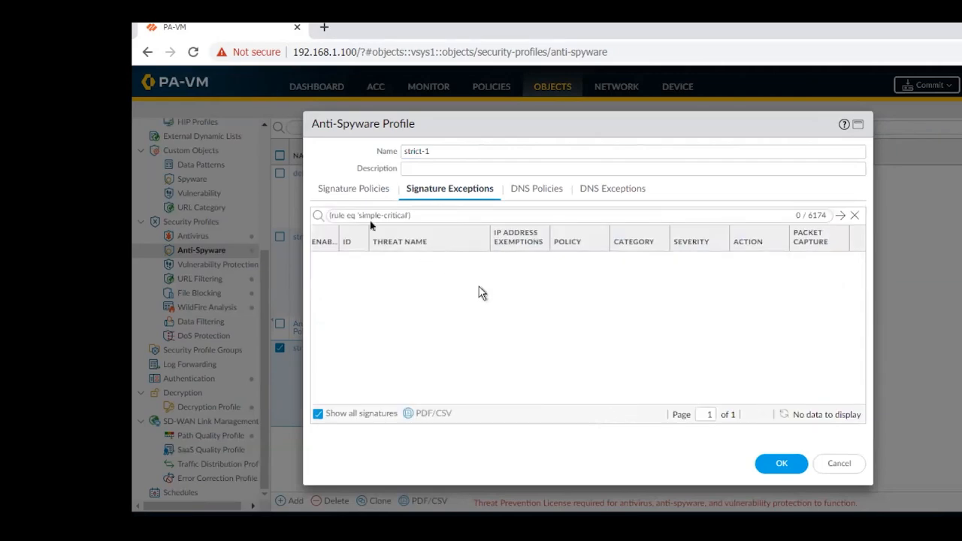
left_click(856, 217)
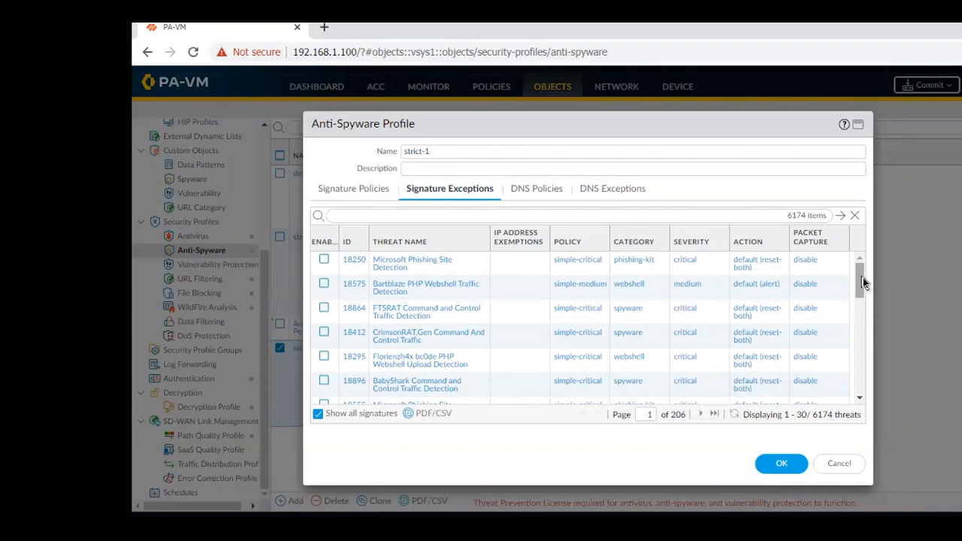
left_click_drag(863, 277, 859, 353)
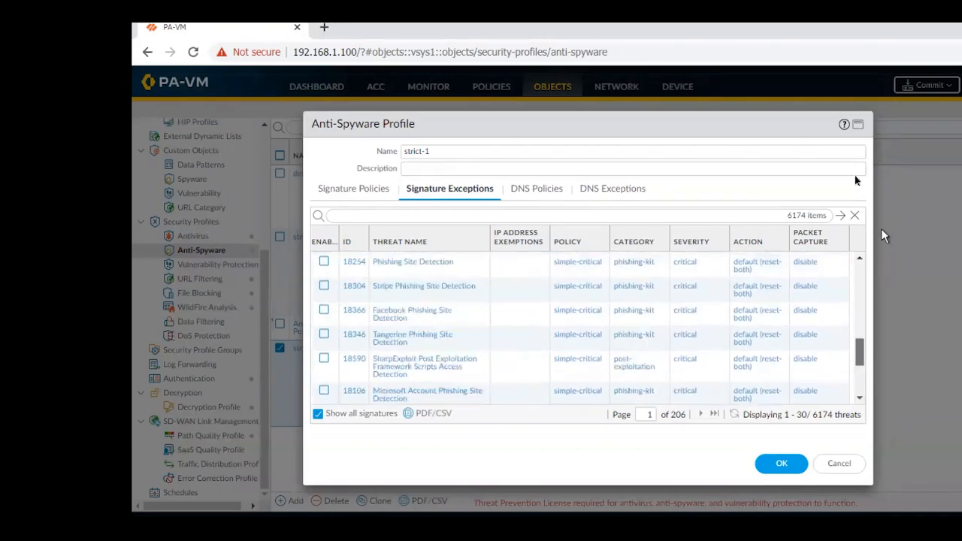
left_click(355, 188)
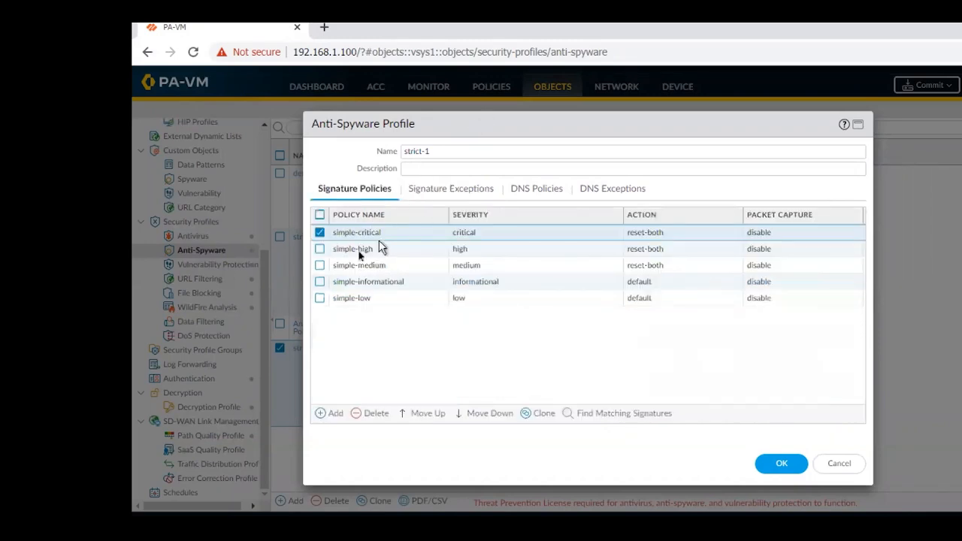
left_click(839, 465)
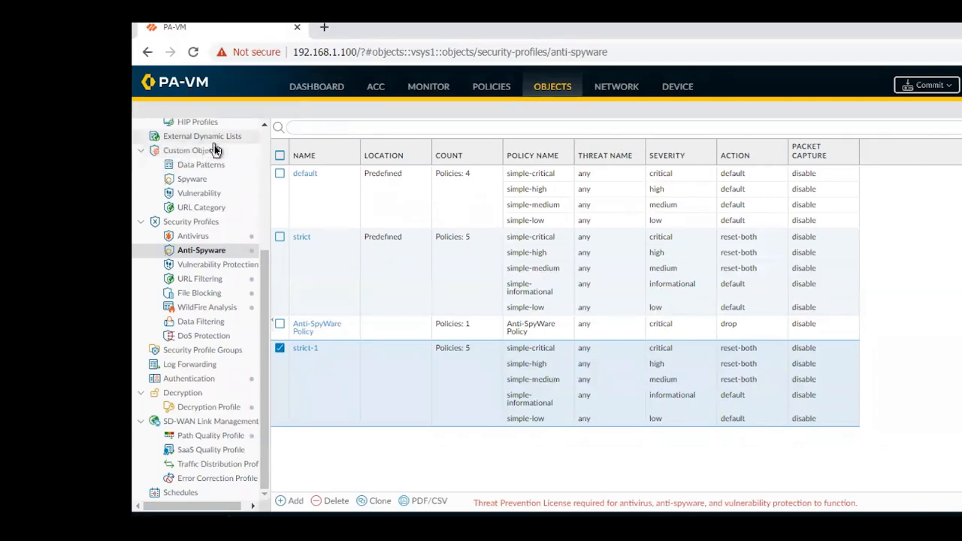
Go to the custom spyware objects, check the permitted threat ID range in a blank signature form, and discard the form.
left_click(195, 183)
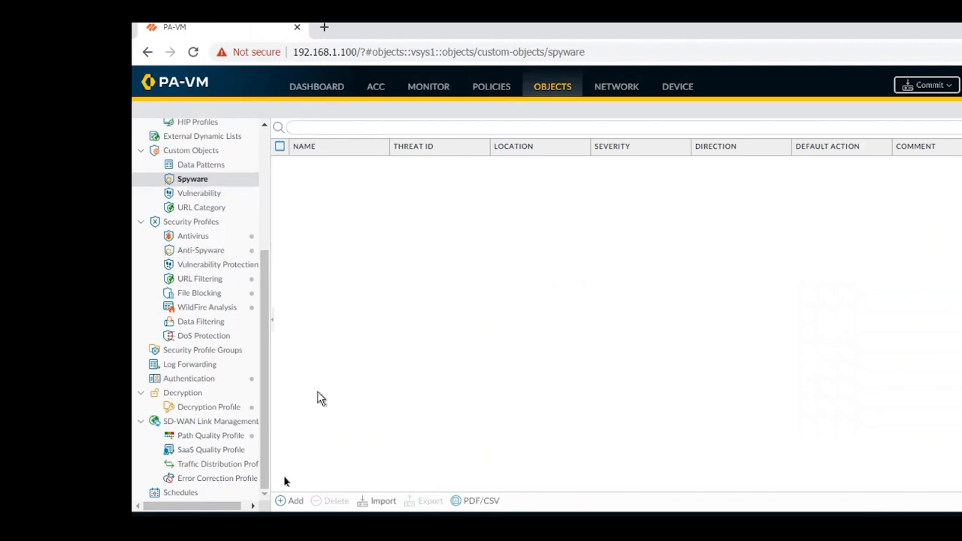
left_click(283, 505)
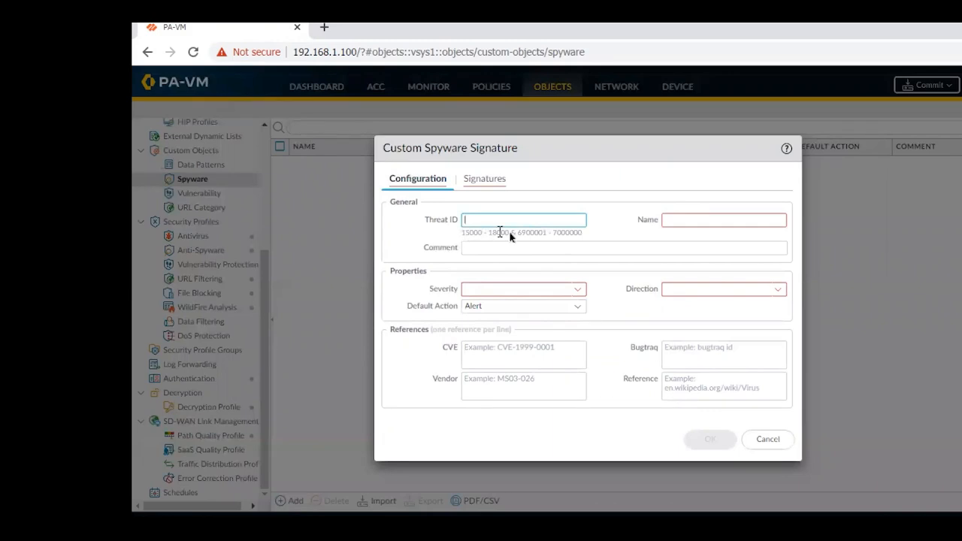
left_click_drag(509, 236, 461, 235)
left_click(765, 441)
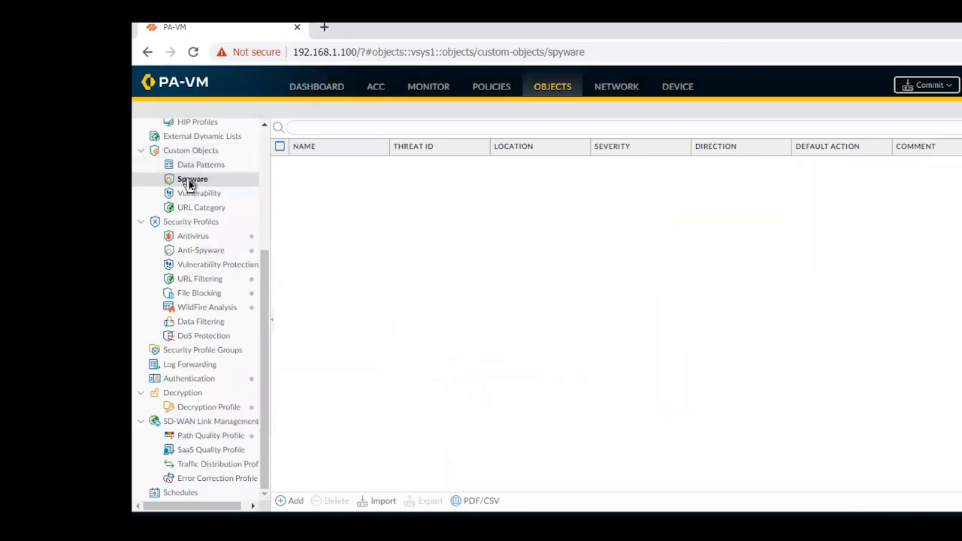
left_click(191, 185)
left_click(187, 183)
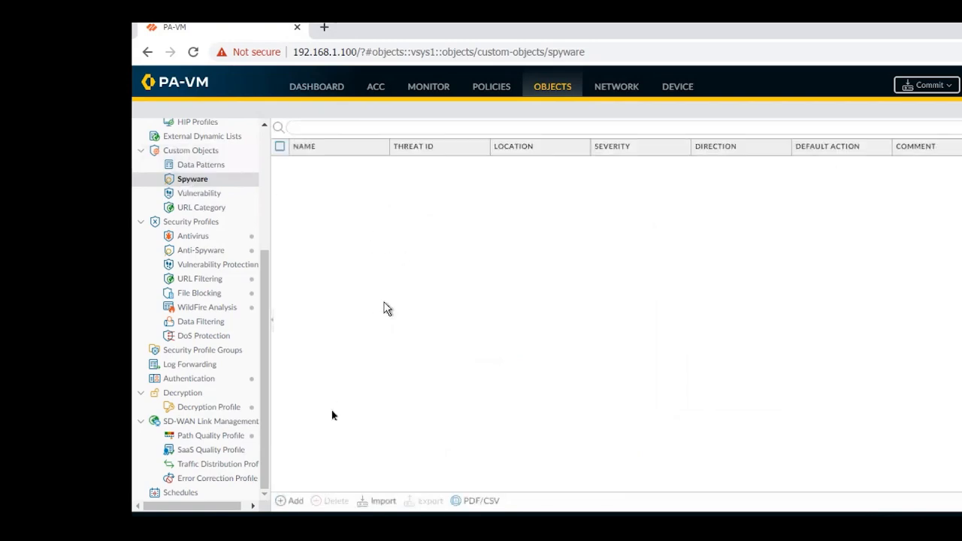
Start a new custom spyware signature with threat ID 16000 and the name SPYWARE_ALLOW.
left_click(289, 505)
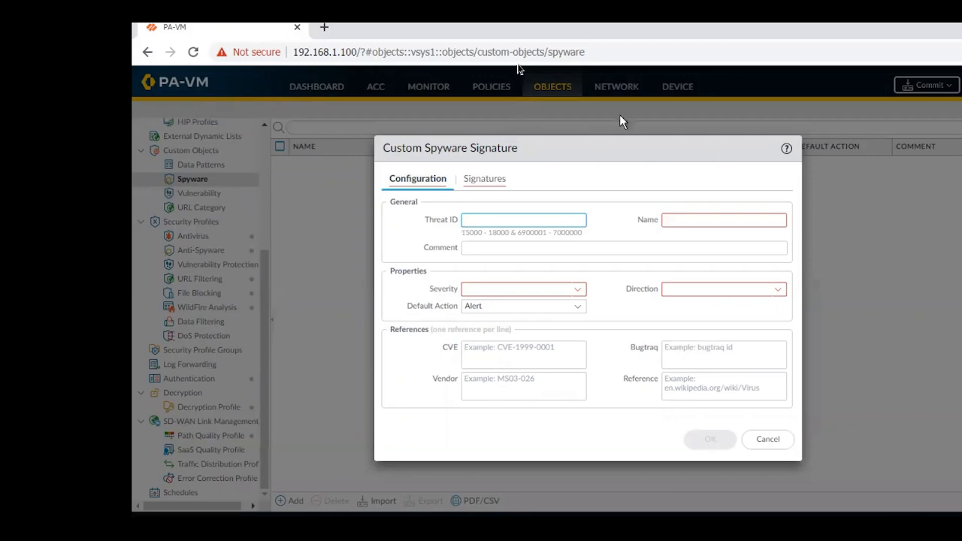
mouse_move(524, 219)
left_click(721, 219)
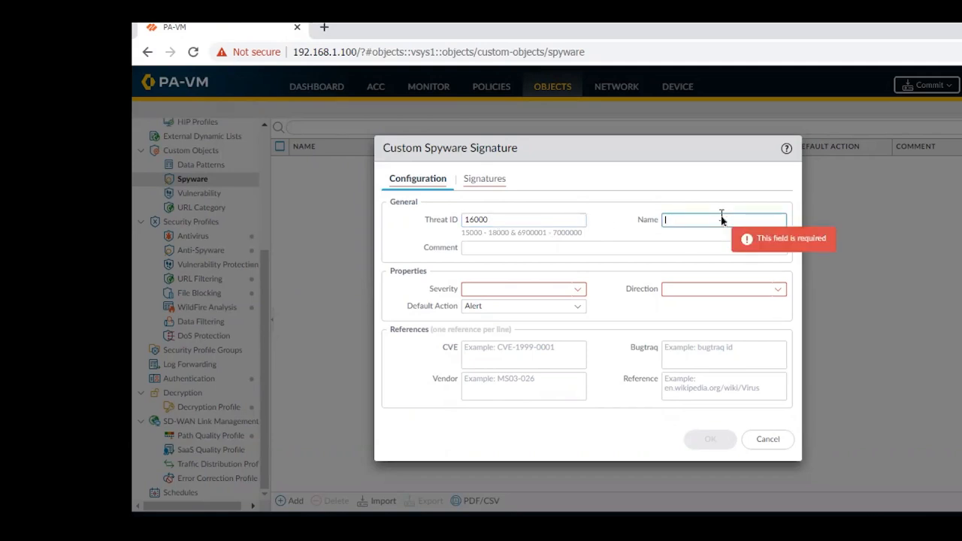
type("Ant")
key("BackSpace")
key("BackSpace")
key("BackSpace")
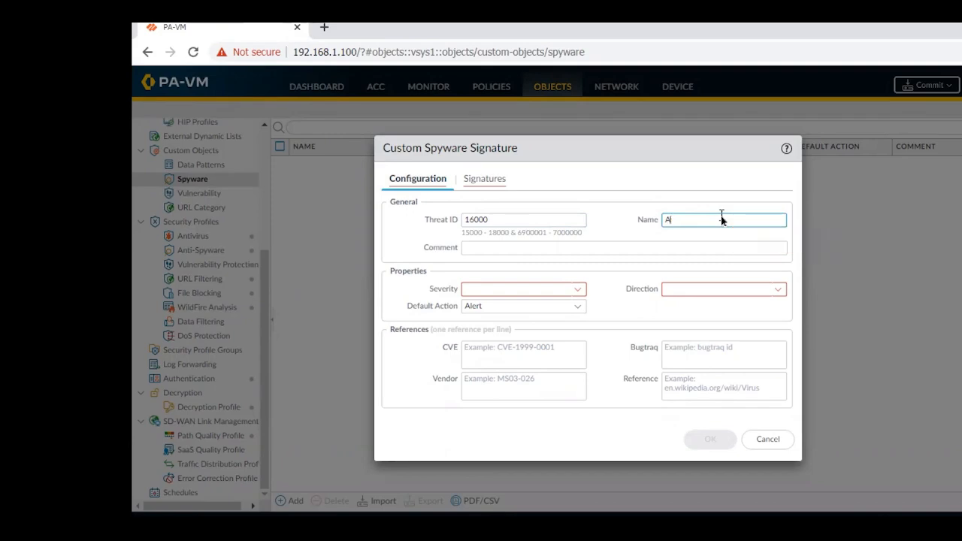
type("SPYWARE_ALLOW")
Set the SPYWARE_ALLOW signature's severity to low and its default action to Allow.
left_click(579, 291)
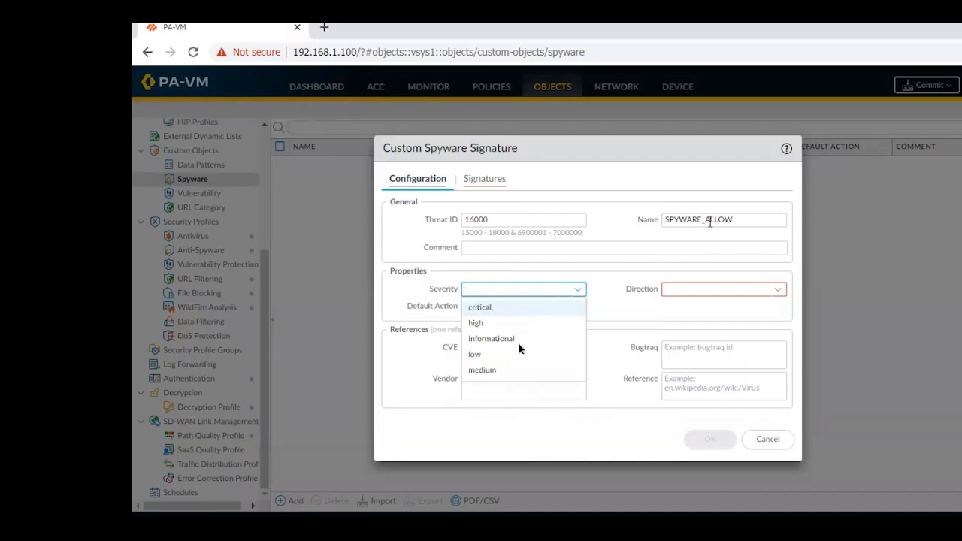
left_click(475, 354)
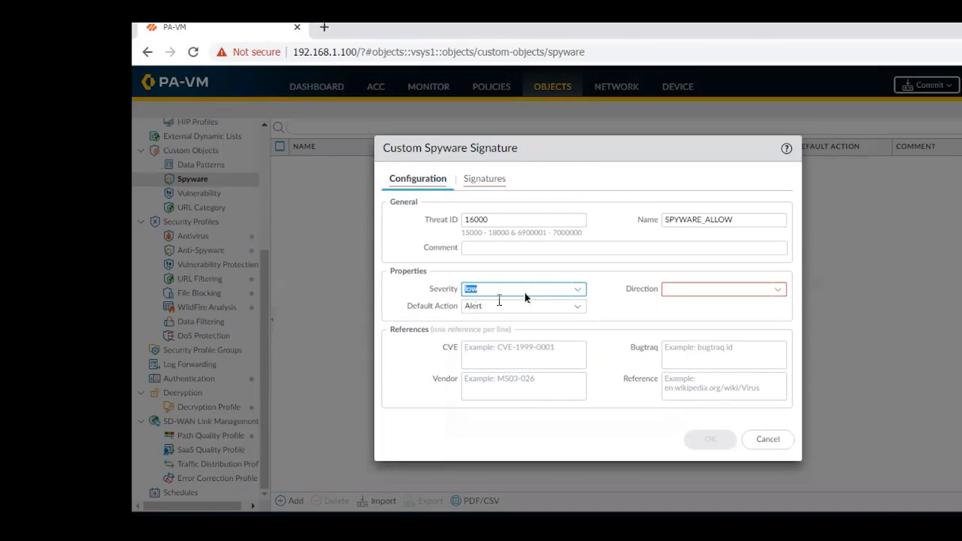
left_click(578, 292)
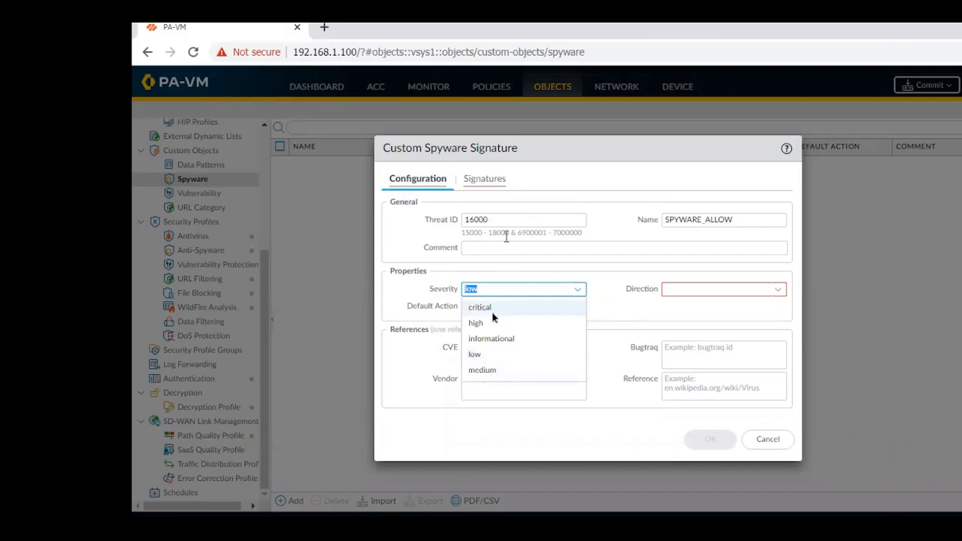
left_click(485, 359)
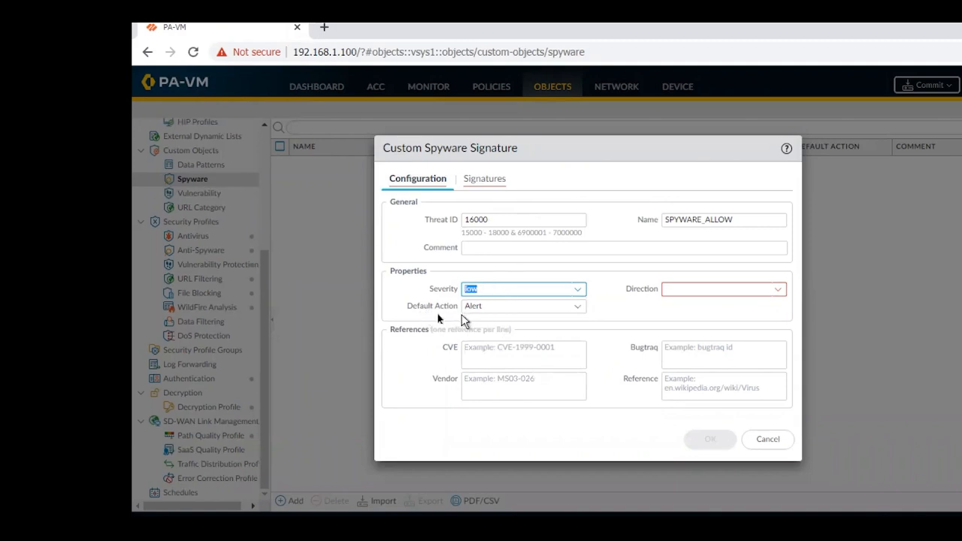
left_click(577, 307)
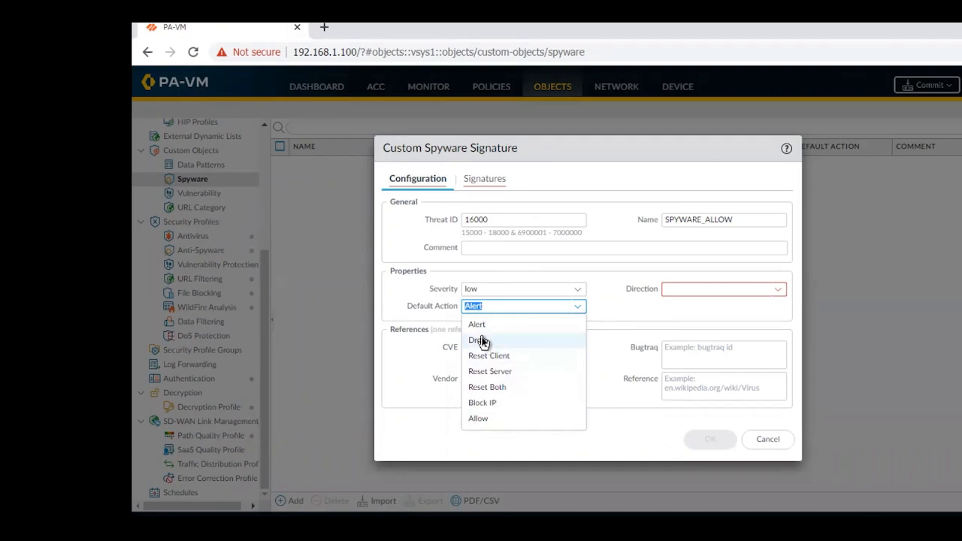
left_click(478, 419)
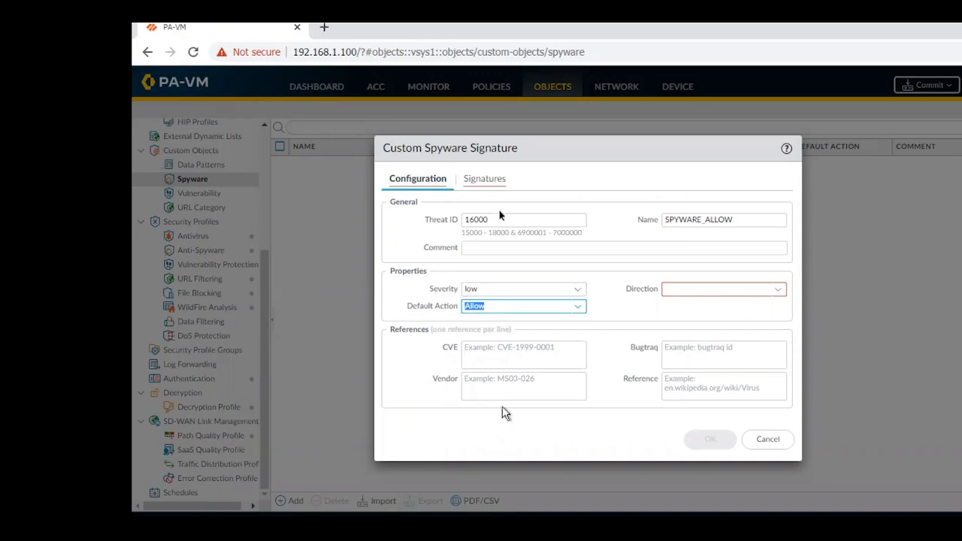
Set the signature's direction to both, rechecking the available default action and direction options.
left_click(778, 289)
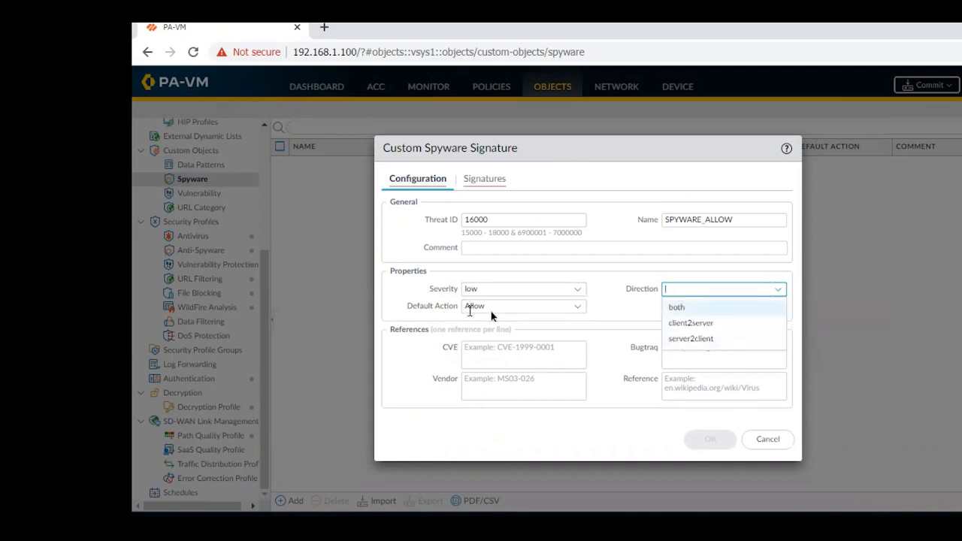
left_click(686, 309)
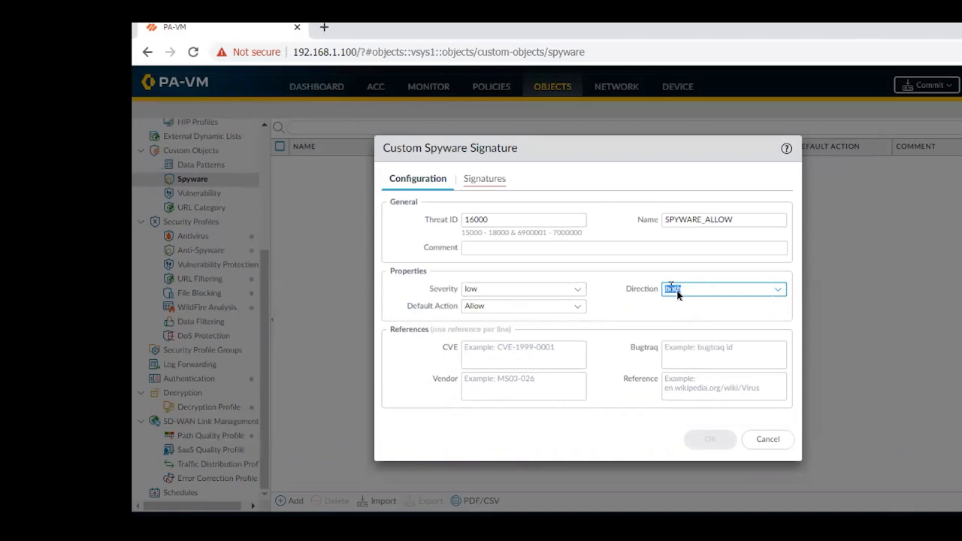
left_click(576, 308)
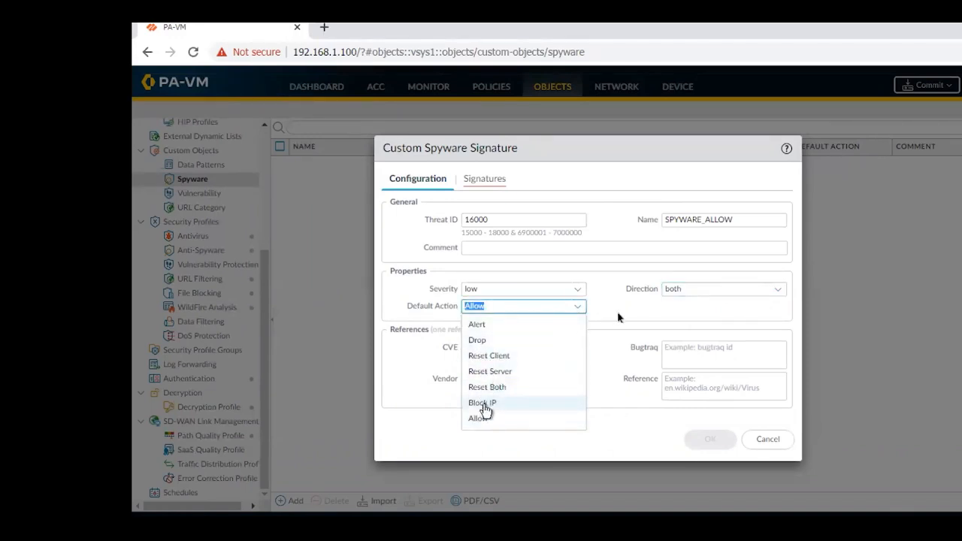
left_click(776, 290)
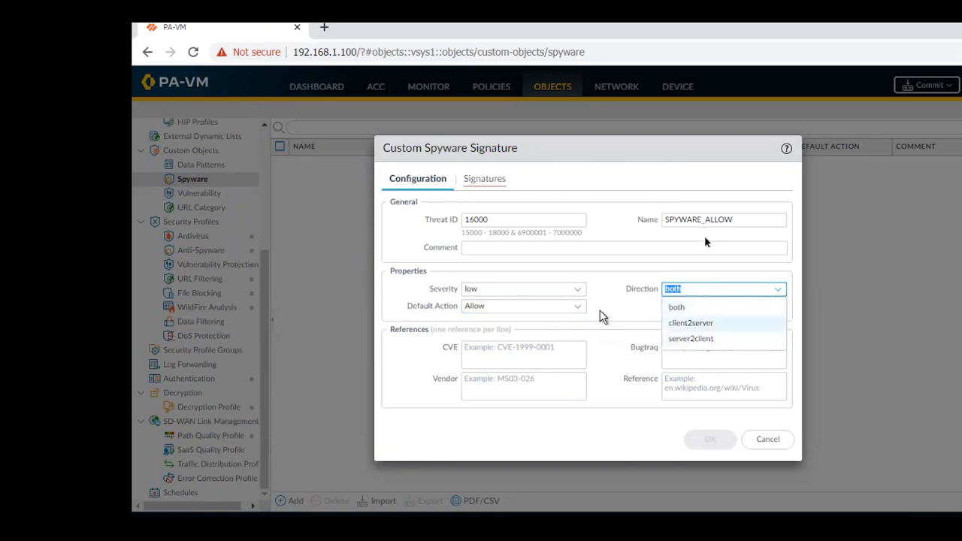
left_click(684, 308)
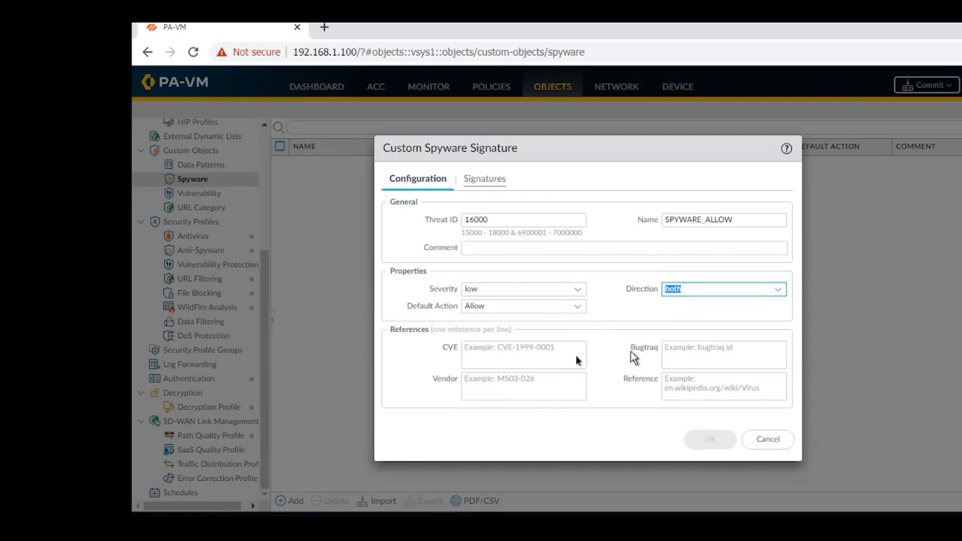
Look at the combination signature options for SPYWARE_ALLOW and return to the standard signature type.
left_click(490, 182)
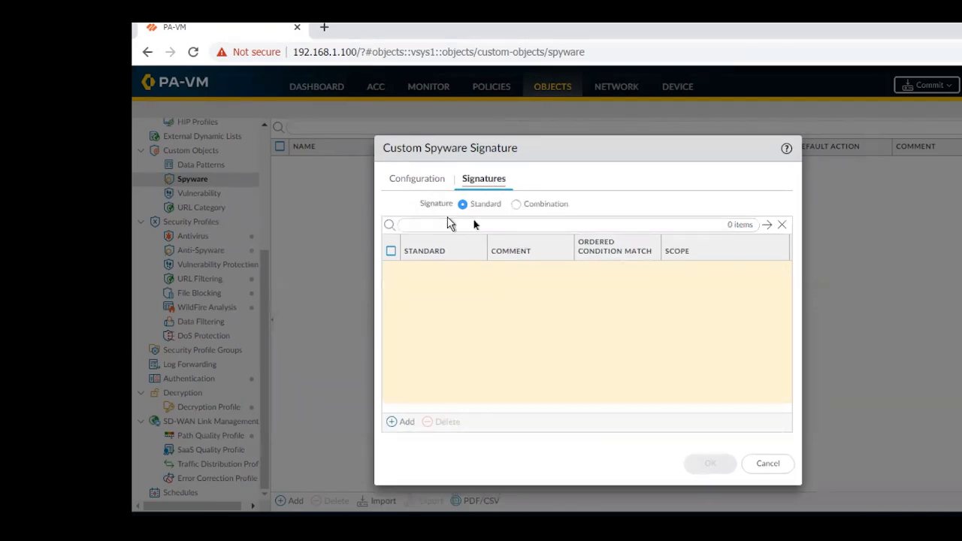
left_click(517, 206)
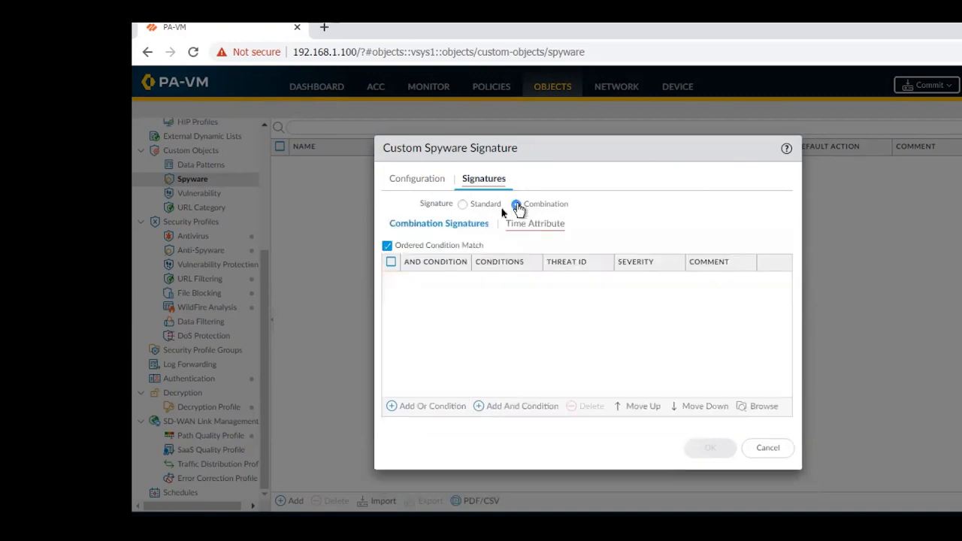
left_click(462, 206)
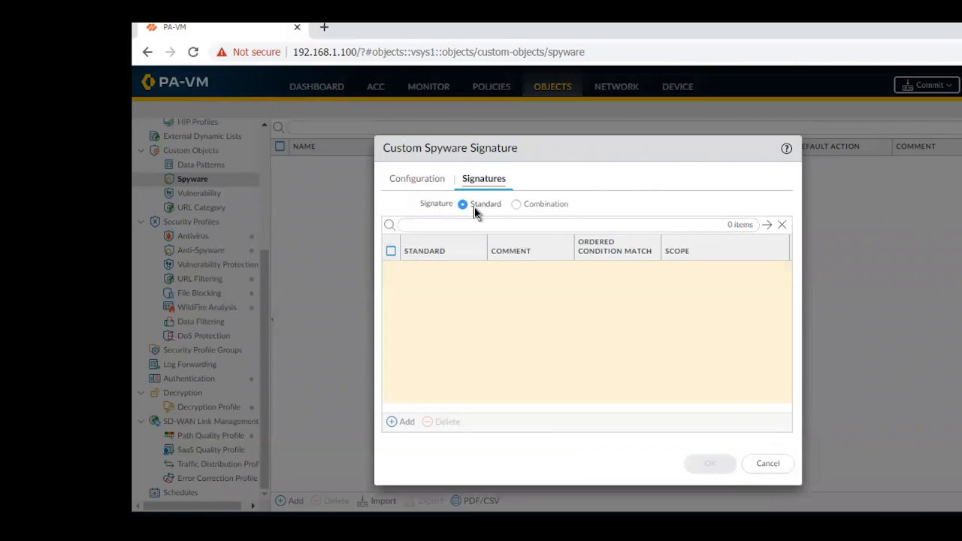
Add a standard signature entry named Standard Policy.
left_click(392, 424)
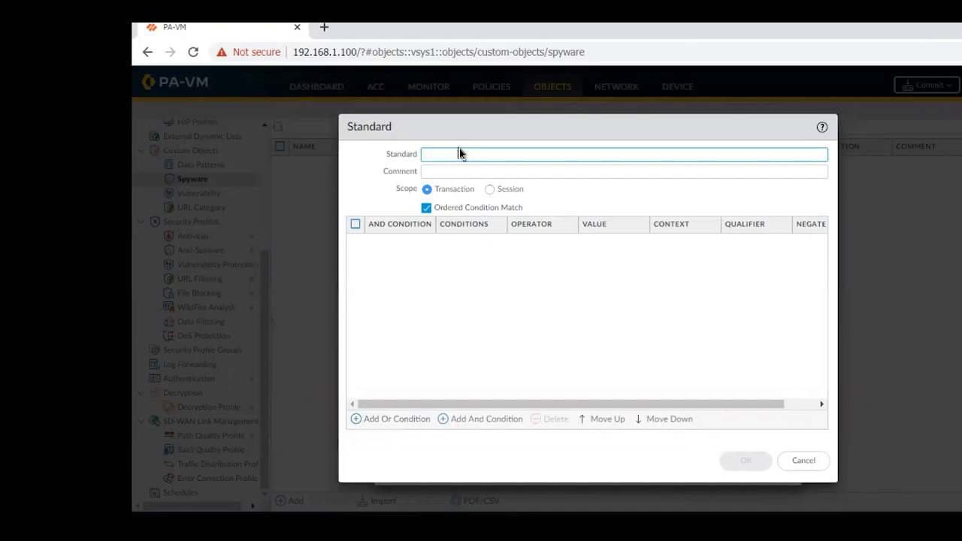
type("ALo")
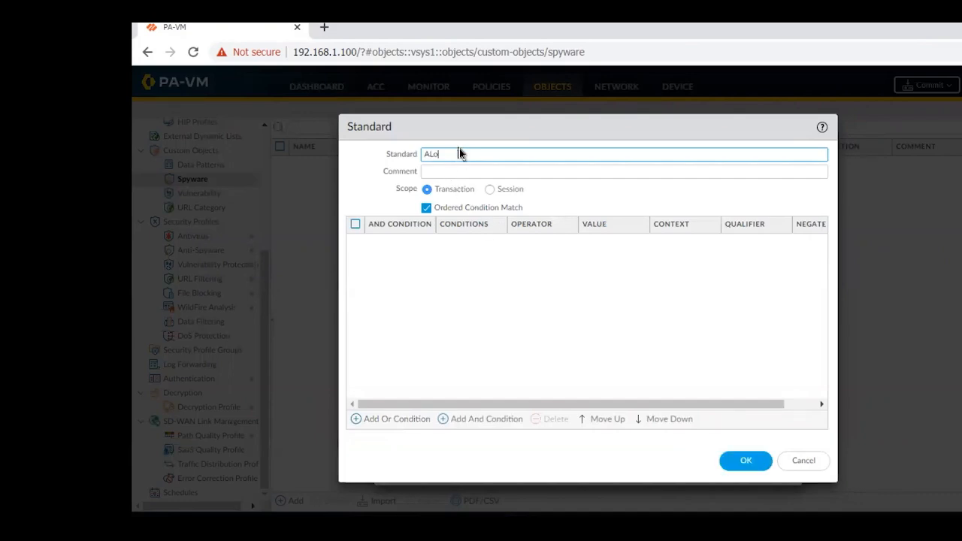
key("BackSpace")
type("Standar P")
type("d Pal")
Start a new Or condition in Standard Policy with Pattern Match as its operator.
left_click(366, 423)
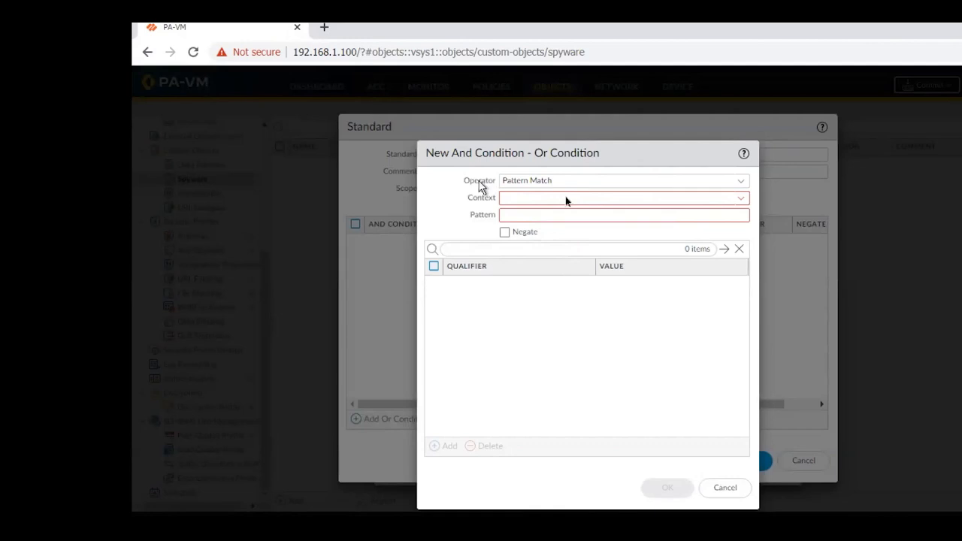
left_click(741, 184)
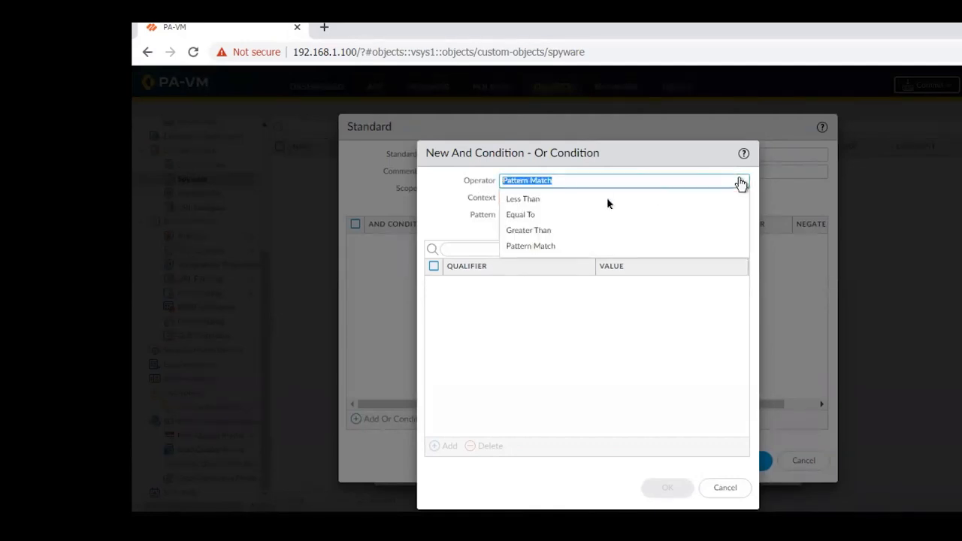
left_click(540, 247)
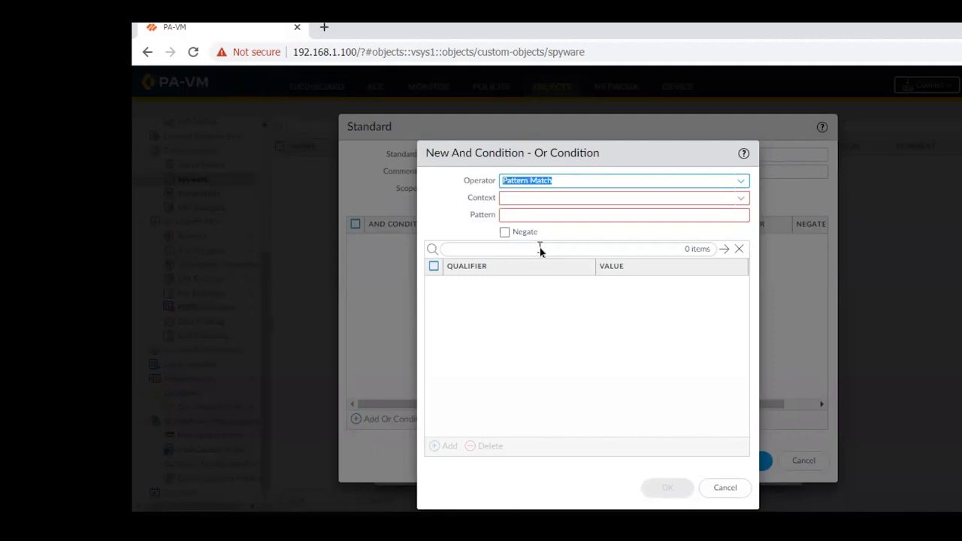
Browse the available contexts for the condition and try dhcp-req-chaddr.
left_click(742, 201)
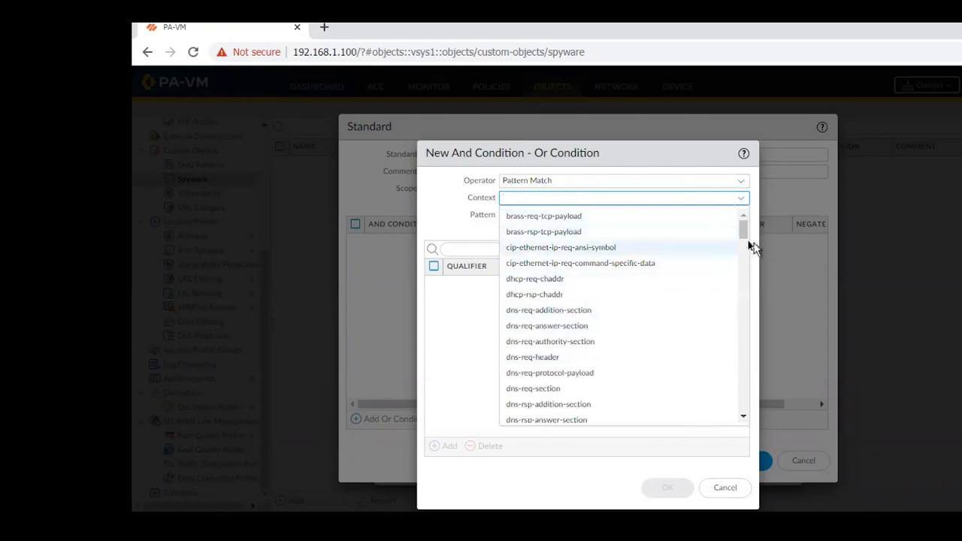
scroll(721, 323, "down", 10)
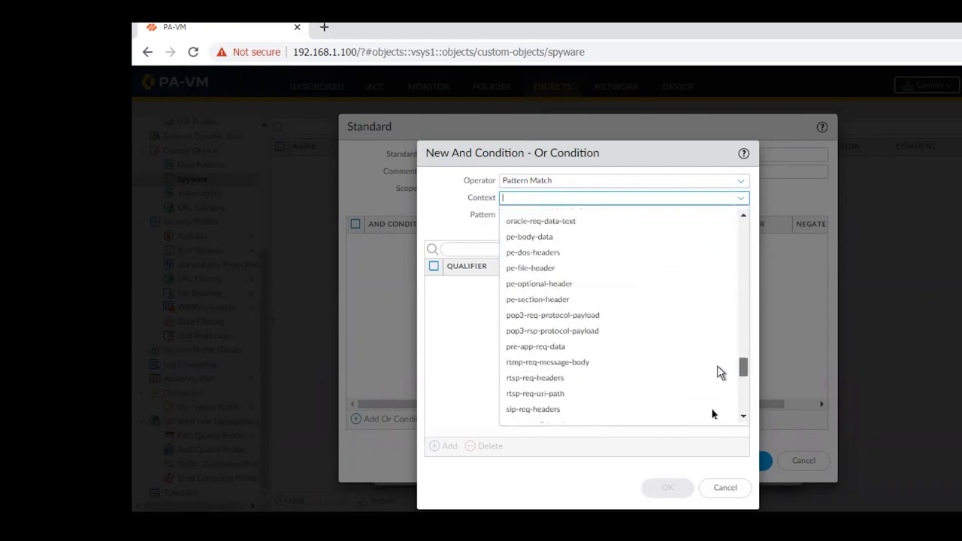
scroll(714, 430, "down", 5)
scroll(736, 236, "up", 18)
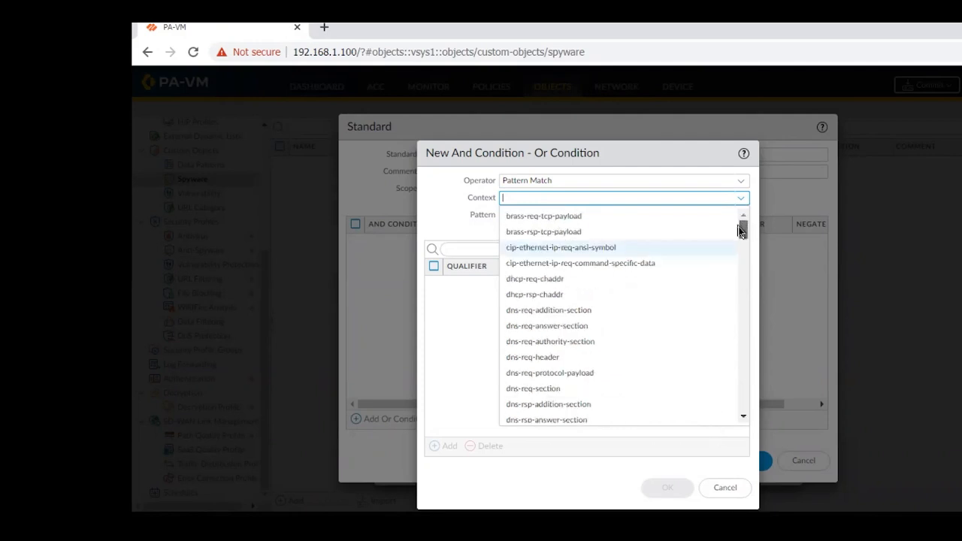
left_click_drag(742, 232, 711, 214)
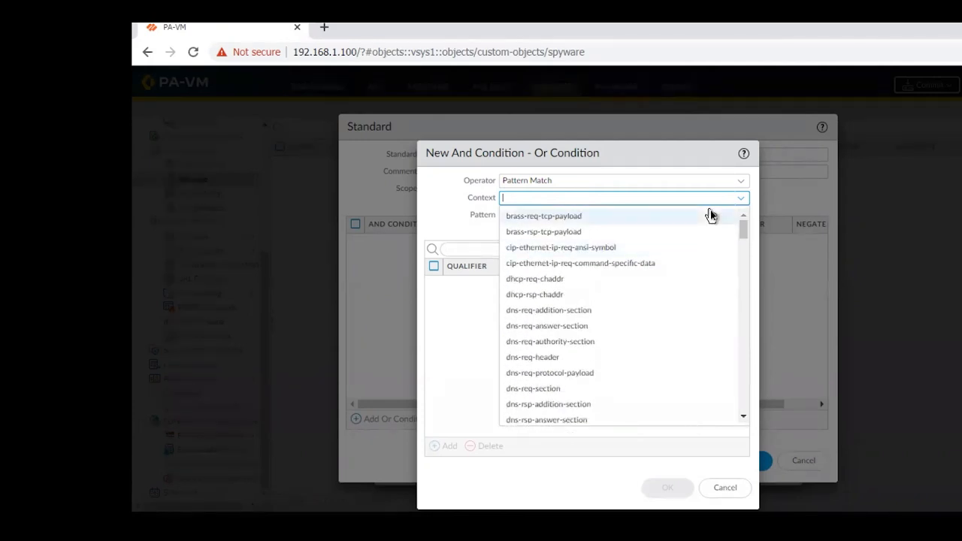
left_click(546, 281)
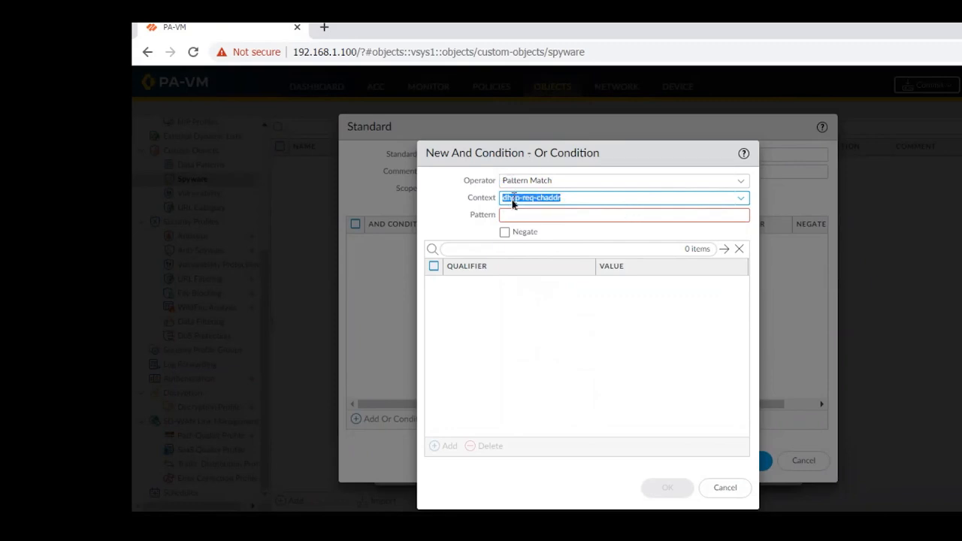
Check the condition's pattern field and try brass-req-tcp-payload as the context.
left_click(635, 216)
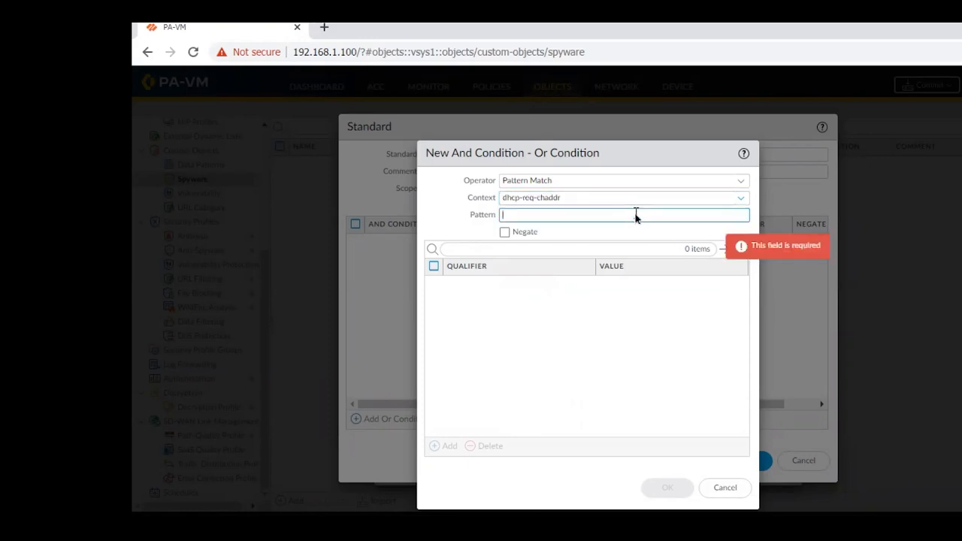
left_click(438, 226)
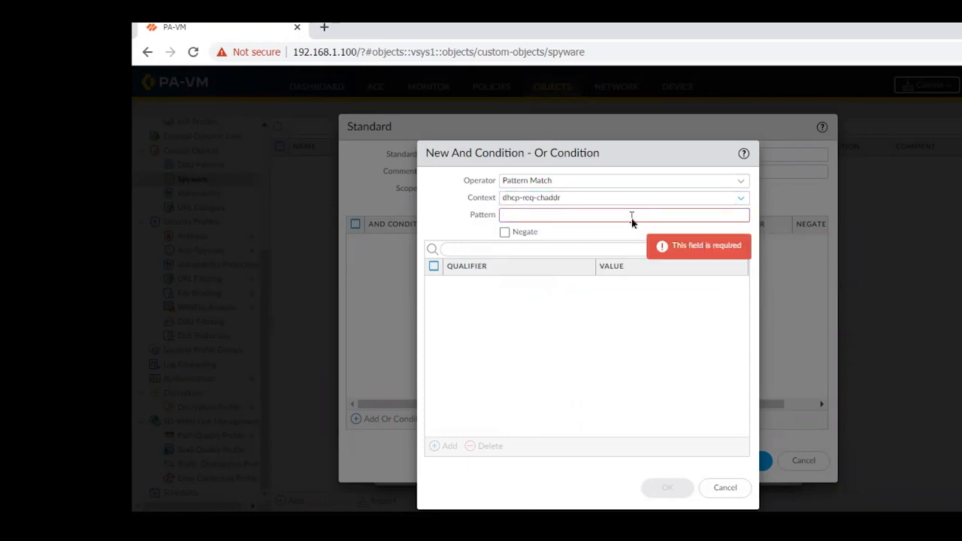
left_click(516, 217)
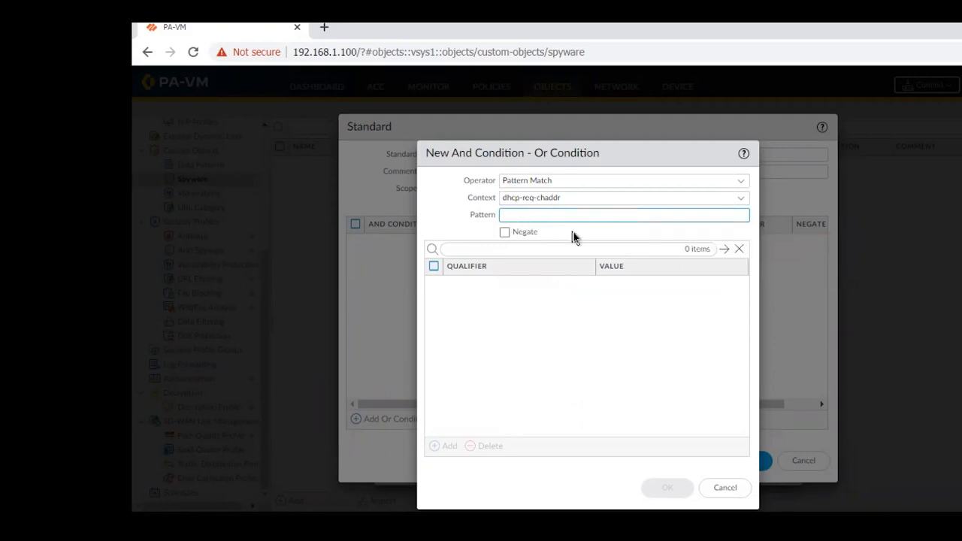
left_click(478, 252)
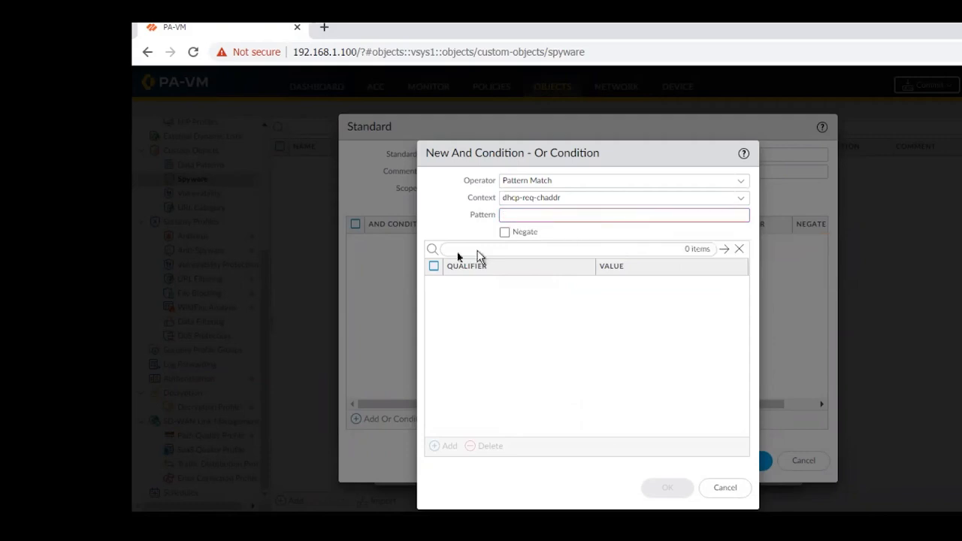
left_click(737, 200)
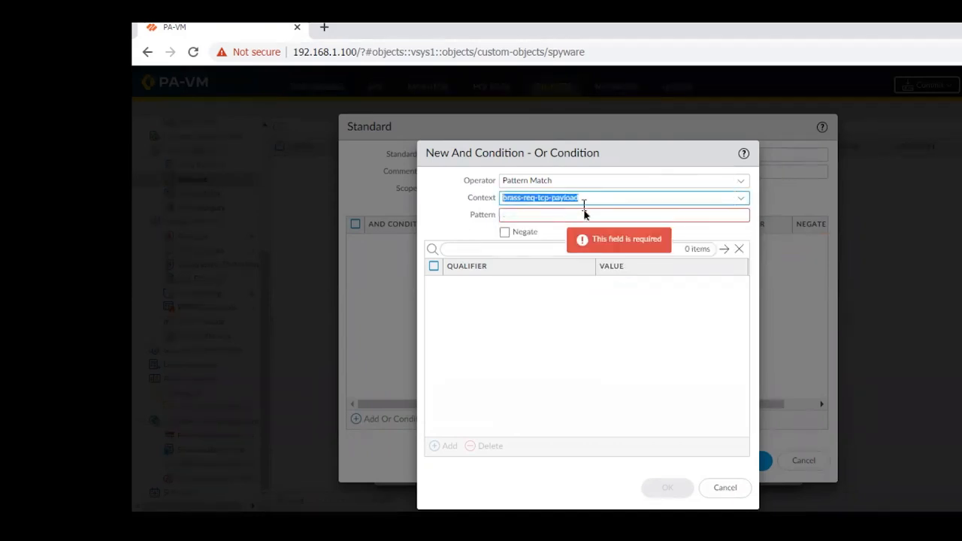
left_click(582, 216)
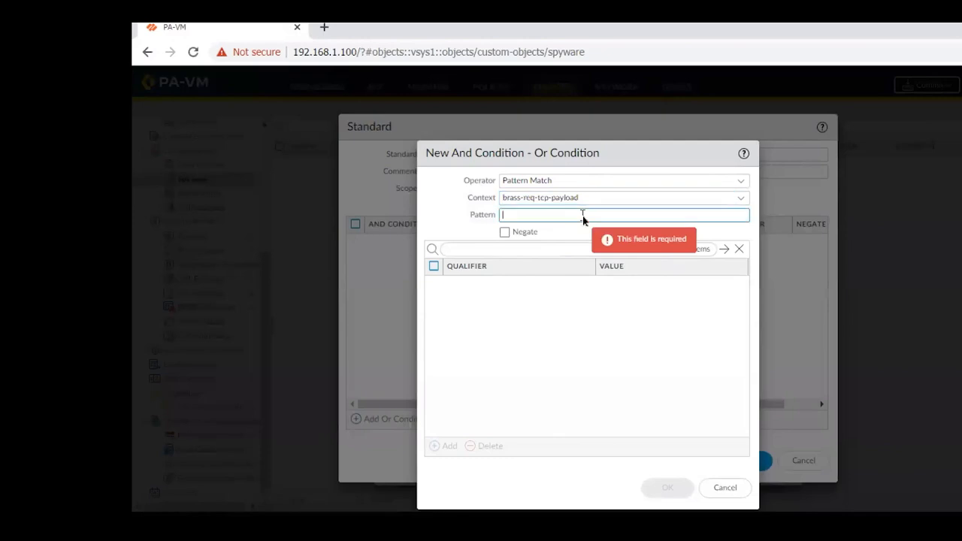
Set the condition's context to brass-rsp-tcp-payload and its pattern to ".", then save the condition and the Standard Policy entry.
left_click(741, 200)
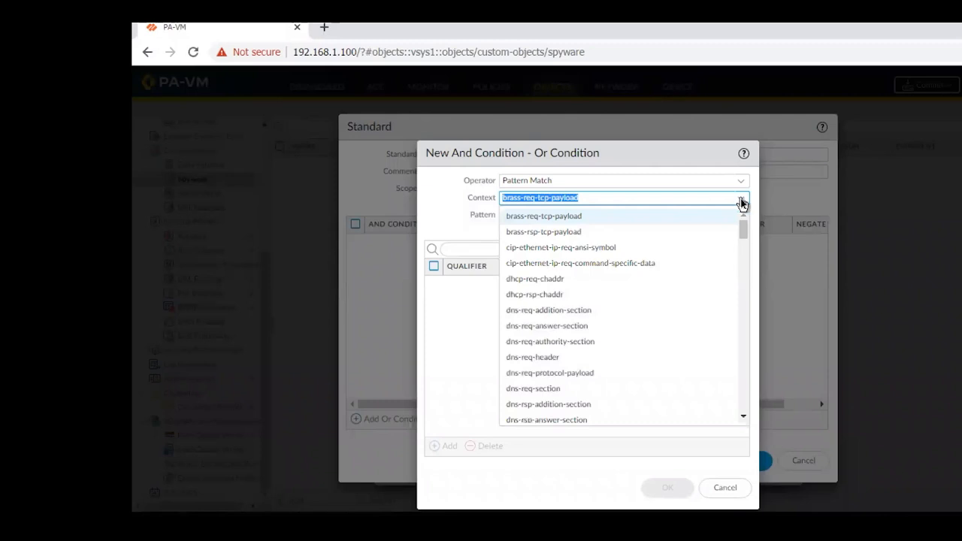
left_click(555, 231)
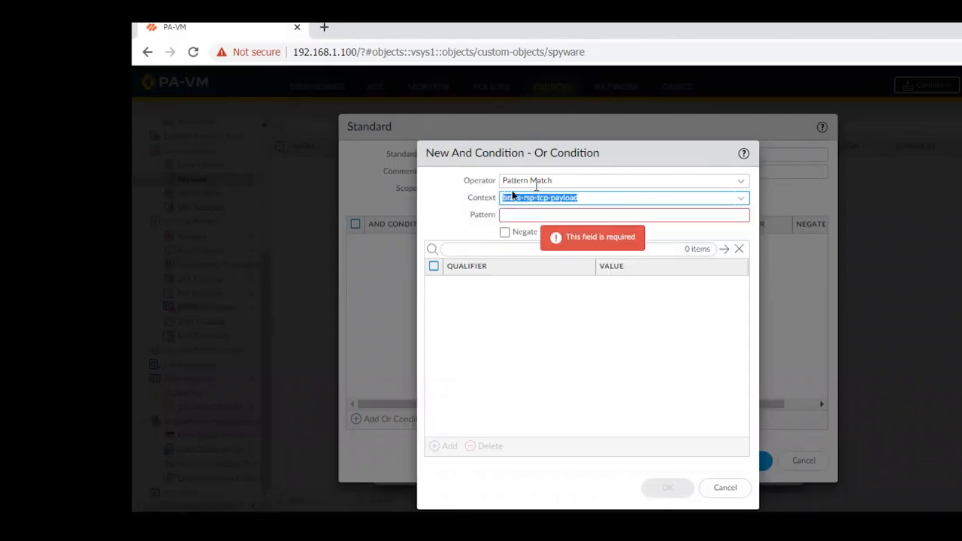
left_click(515, 218)
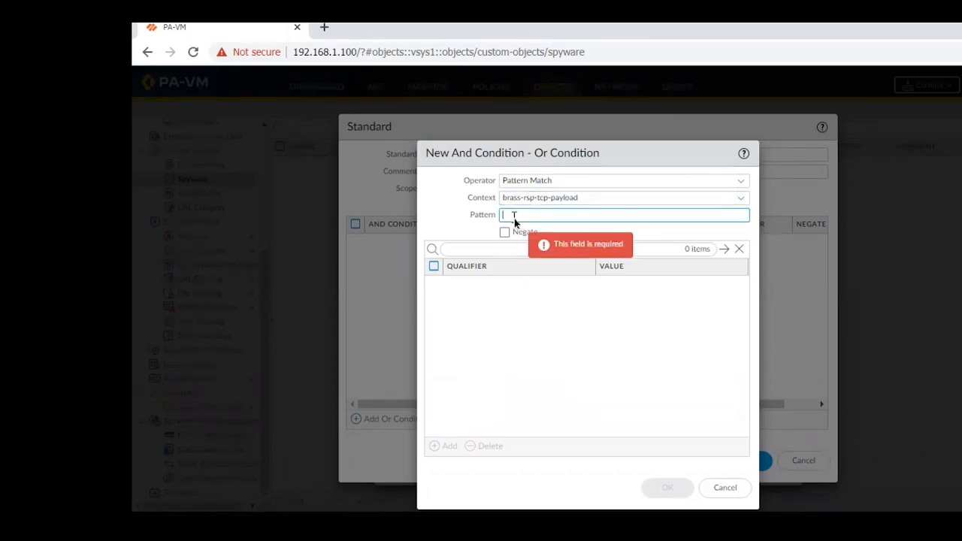
type("'.")
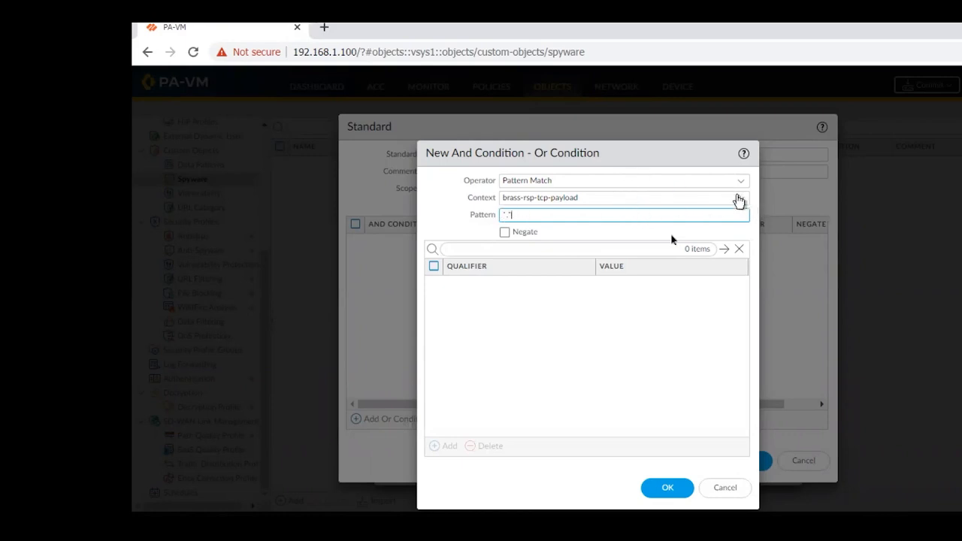
left_click(667, 490)
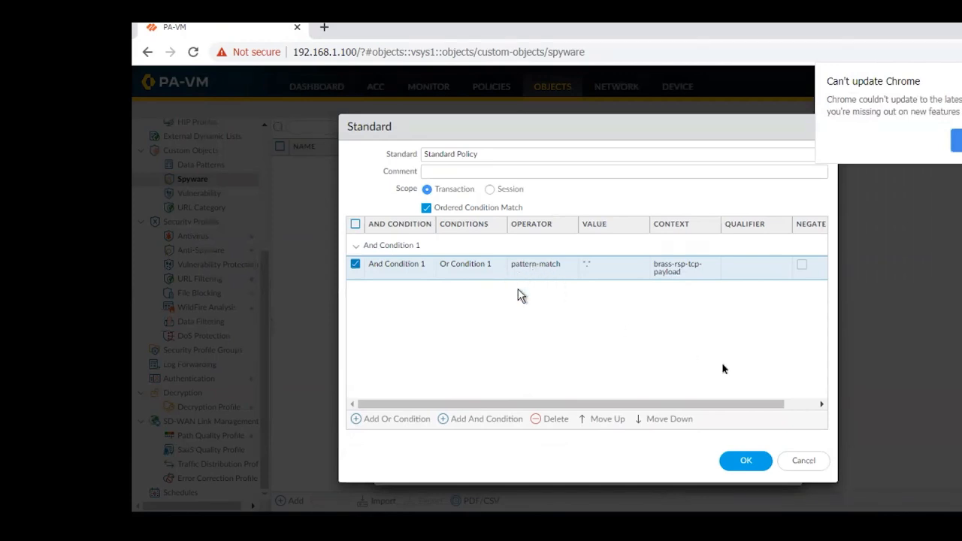
left_click(744, 466)
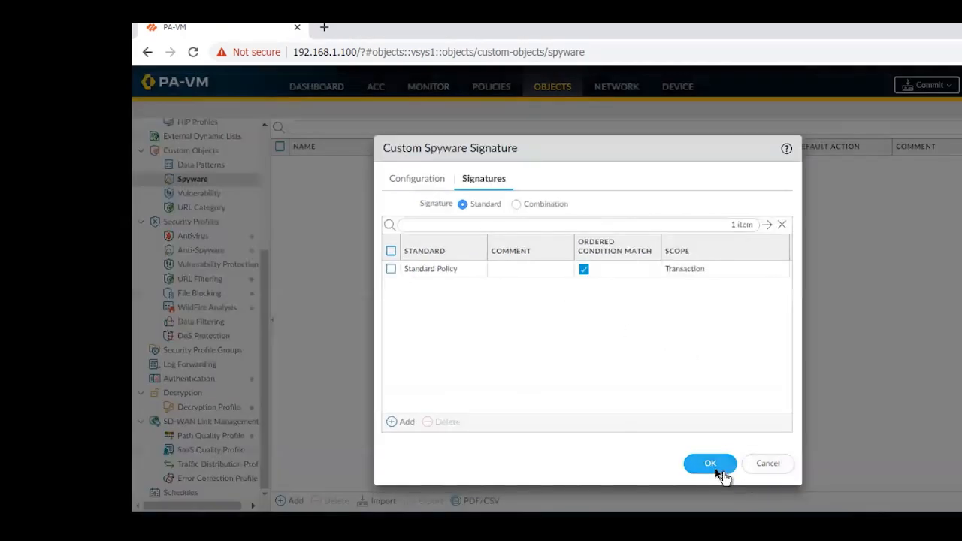
Save the custom spyware signature and open the strict-1 anti-spyware profile.
left_click(713, 466)
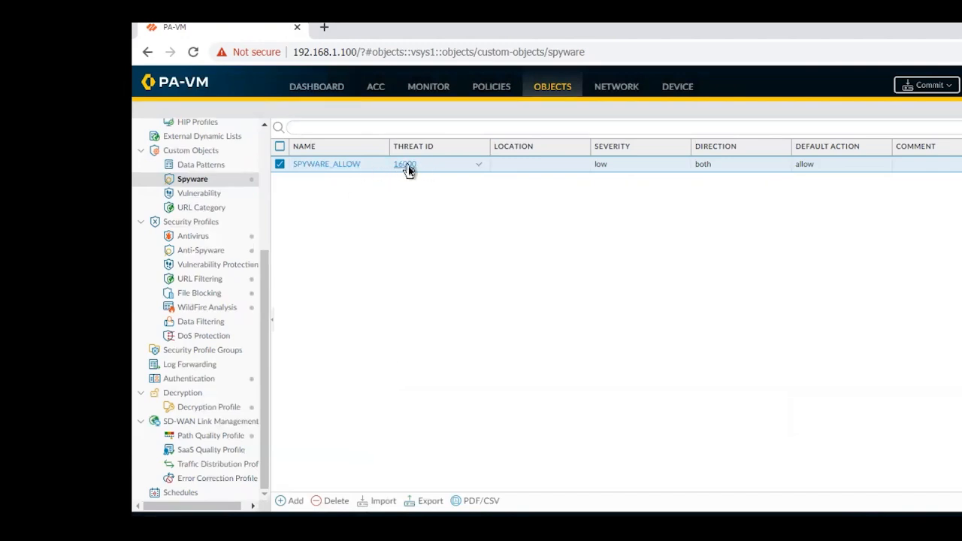
left_click(200, 255)
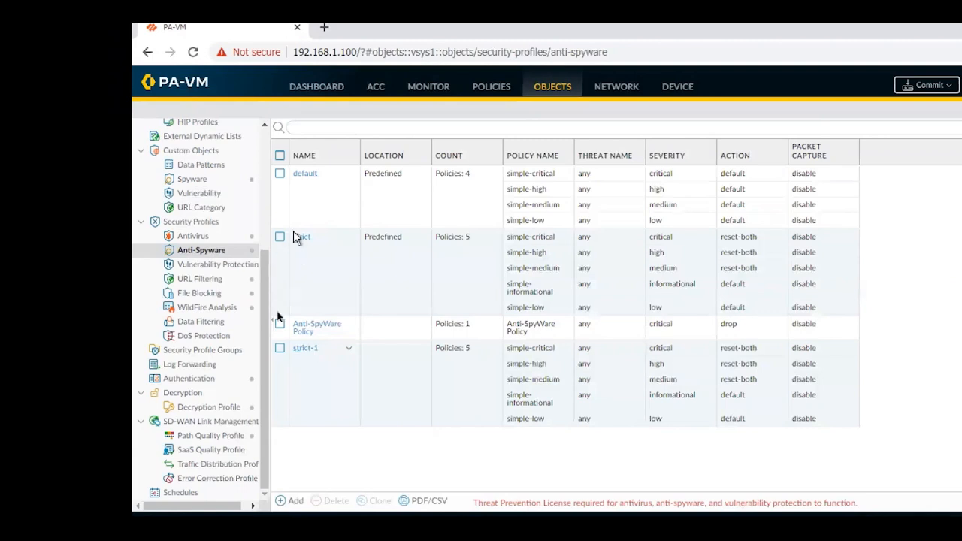
left_click(305, 350)
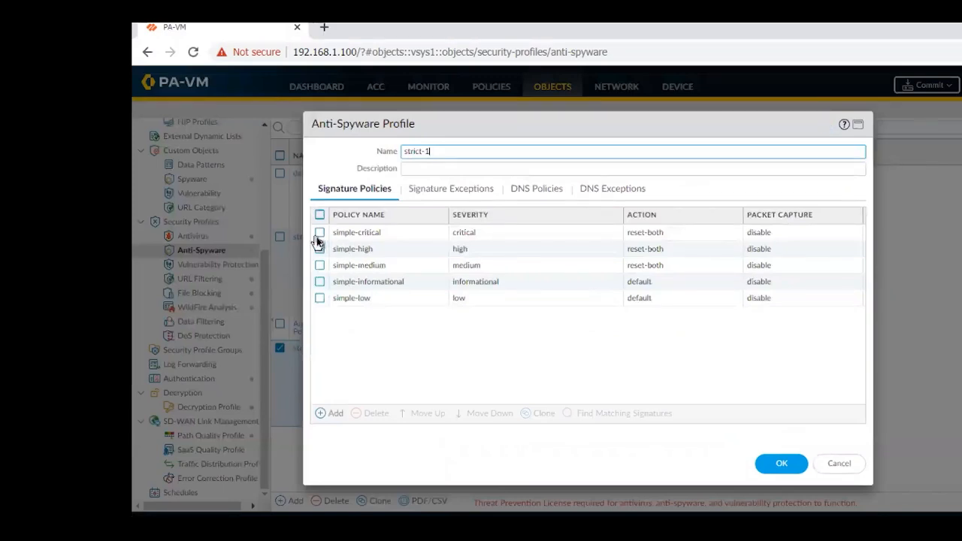
Find the signatures matching strict-1's simple-critical policy, clear the filter, enable the SPYWARE_ALLOW exception and save the profile.
left_click(318, 235)
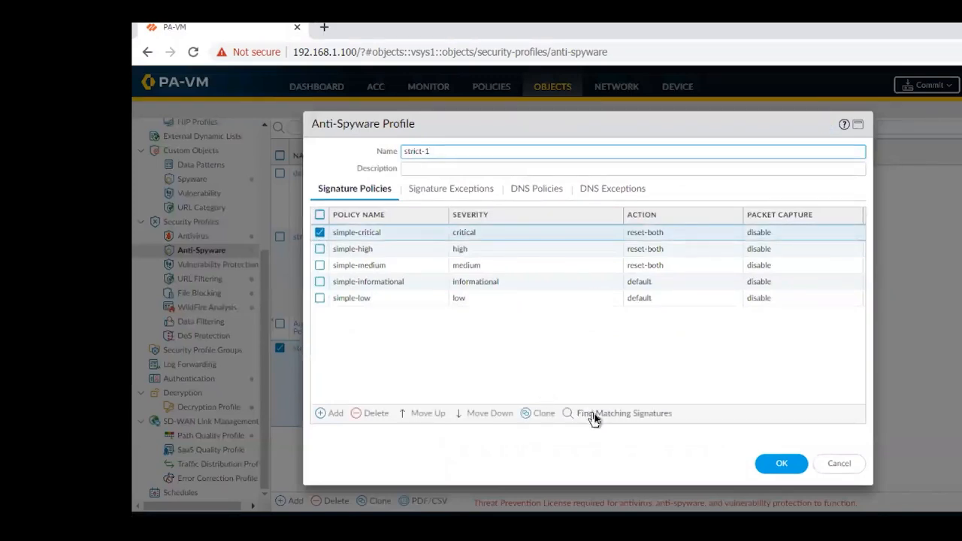
left_click(460, 193)
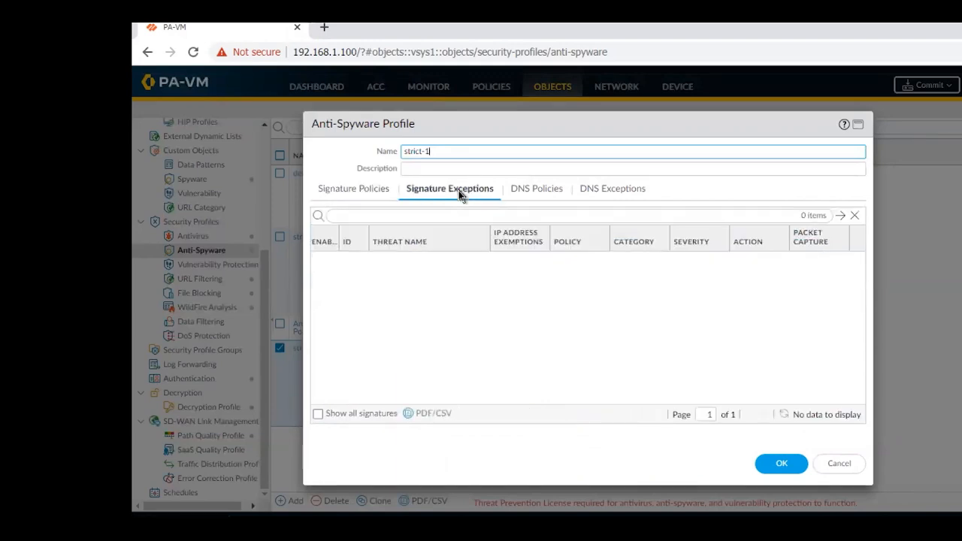
left_click(342, 193)
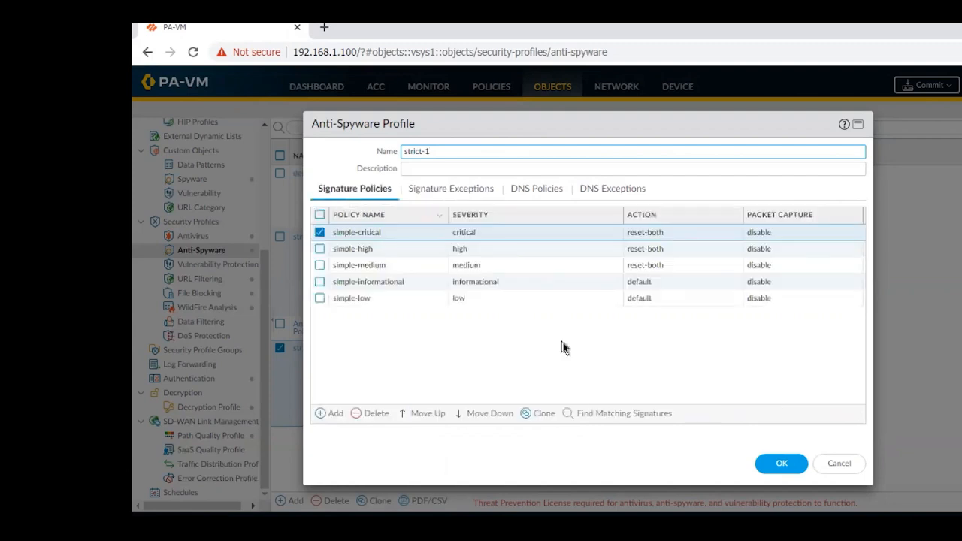
left_click(603, 416)
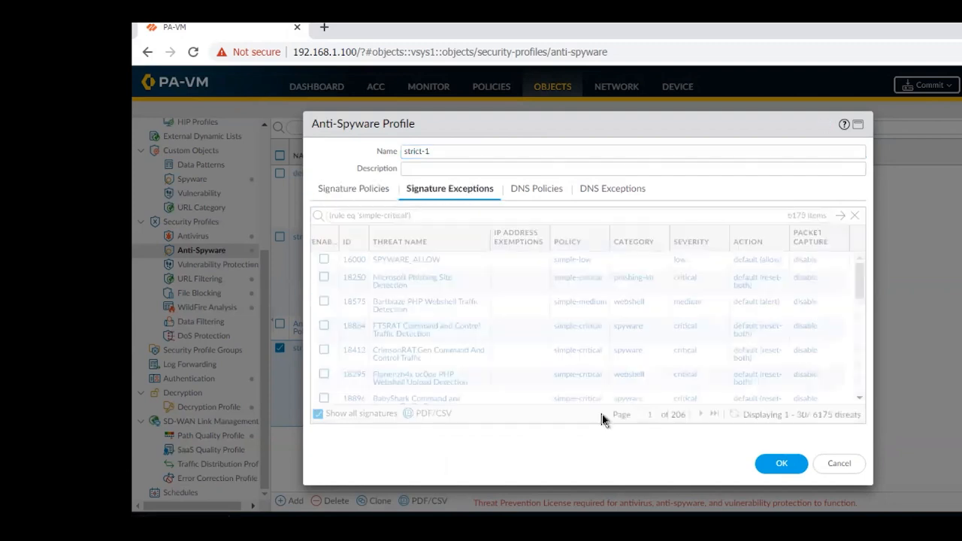
left_click(856, 217)
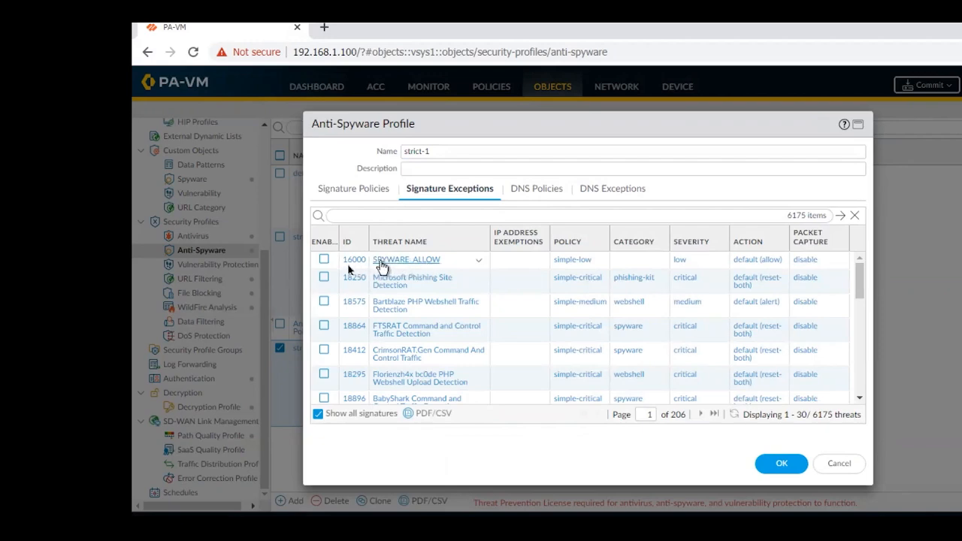
left_click(324, 261)
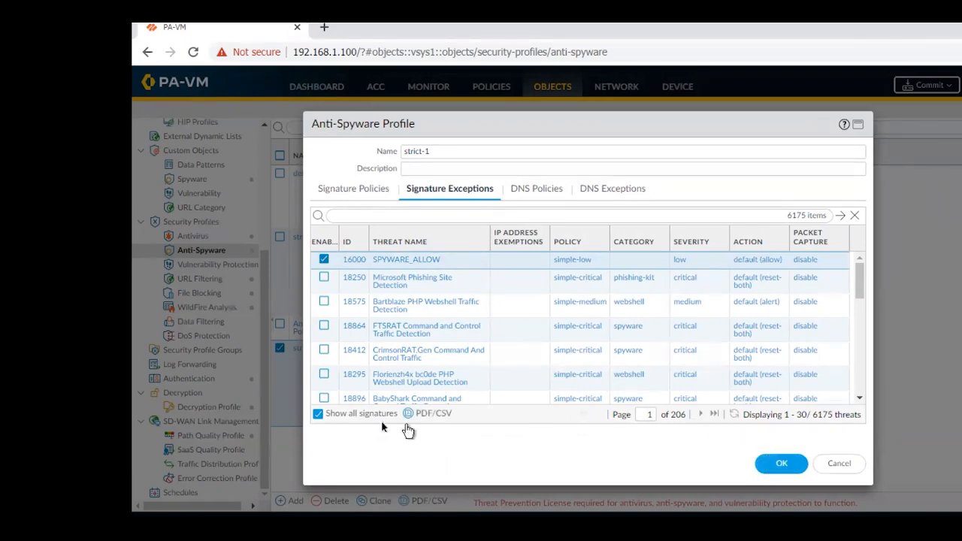
left_click(780, 466)
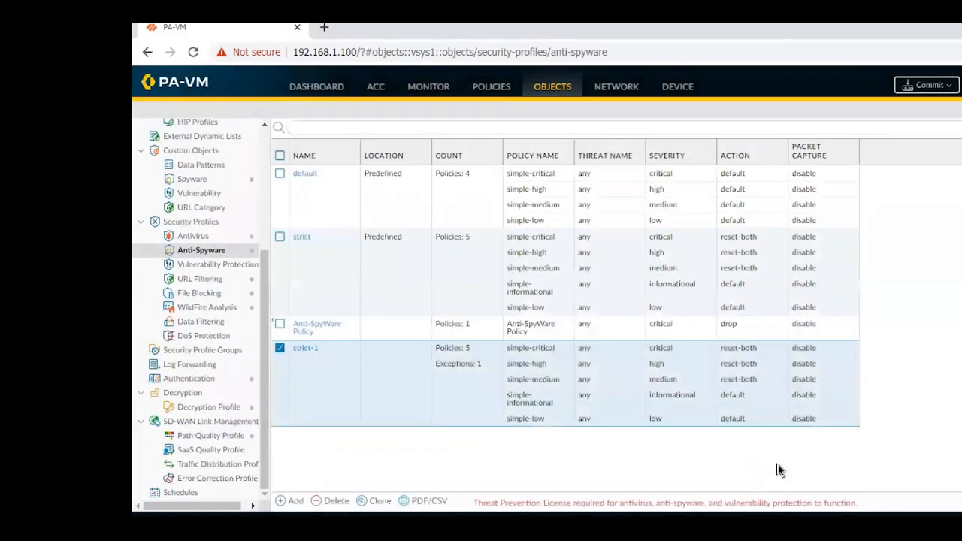
Start a new anti-spyware profile named "Allow SPYWARE".
left_click(288, 502)
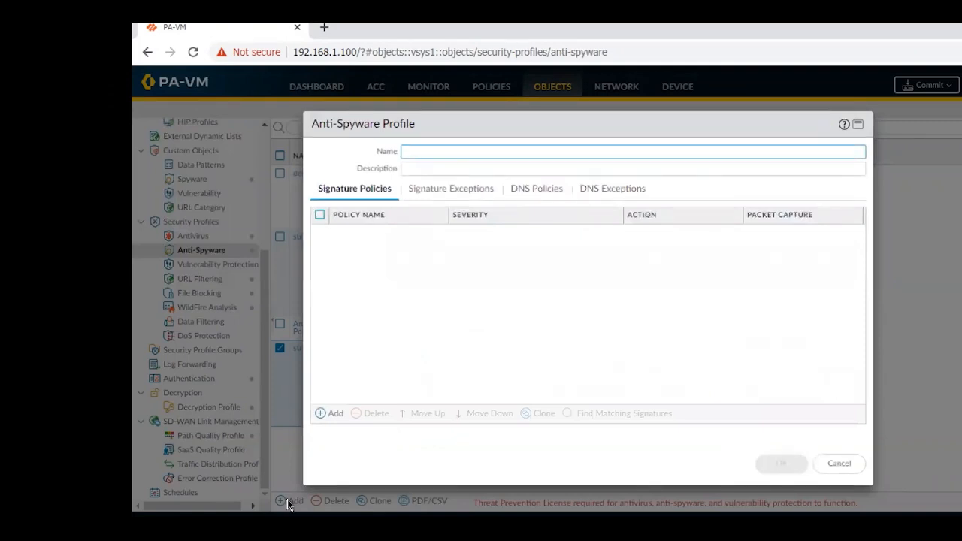
type("ALert")
key("BackSpace")
key("BackSpace")
key("BackSpace")
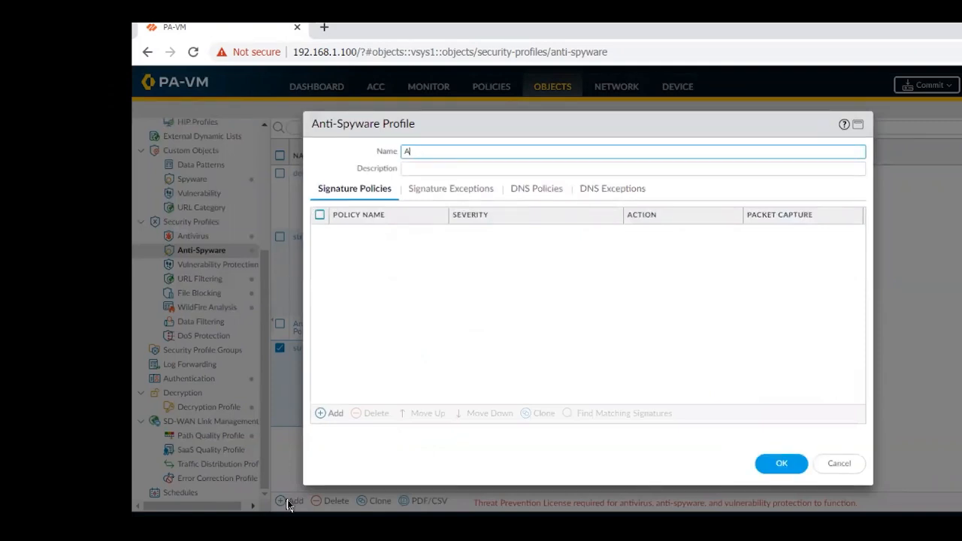
type("low SPYWARE")
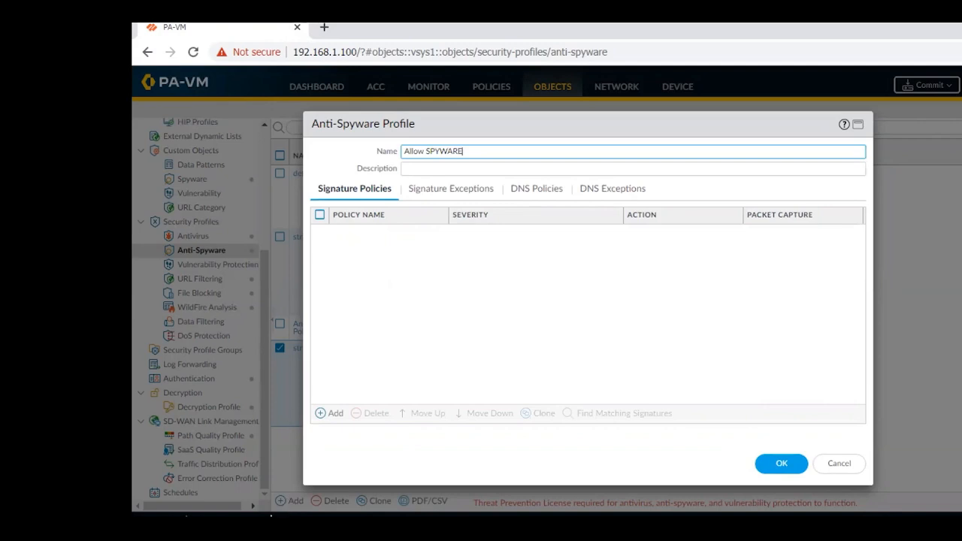
Add a signature policy named "Spyware" to the profile with category adware and severity critical.
left_click(321, 414)
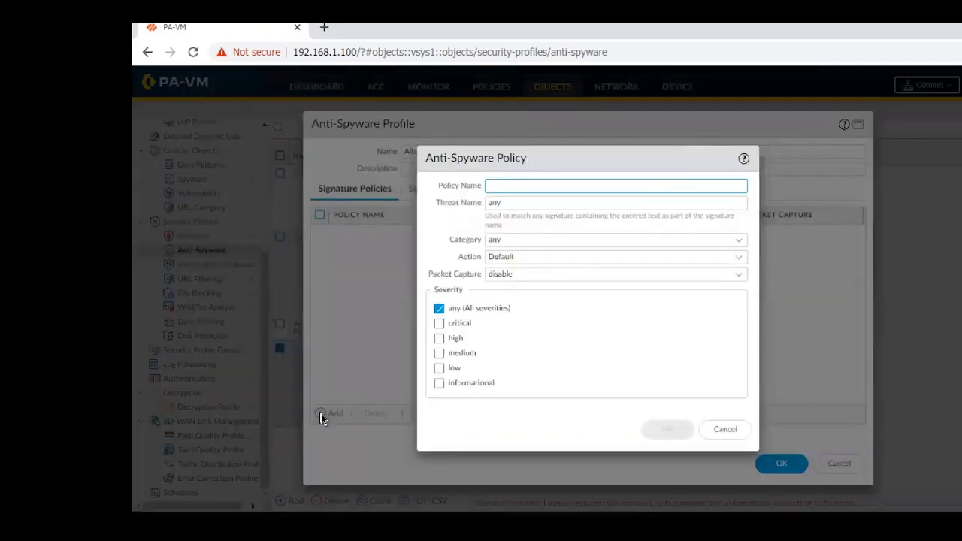
type("Sp")
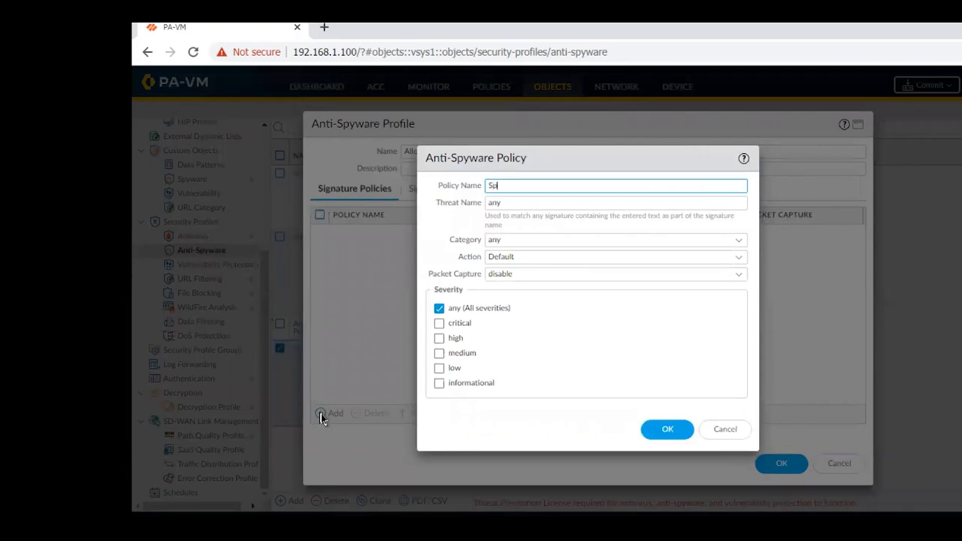
type("yware")
left_click(738, 247)
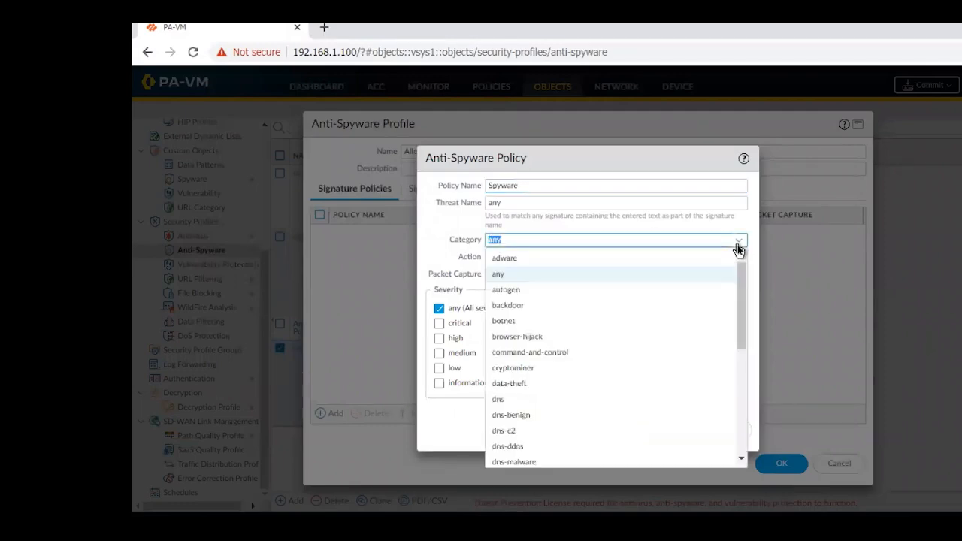
left_click(531, 260)
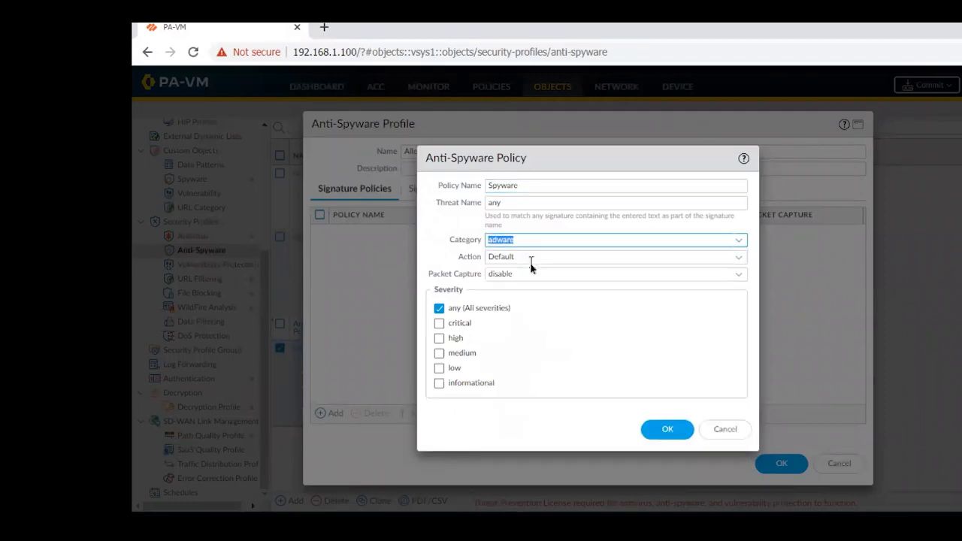
left_click(454, 325)
left_click(659, 429)
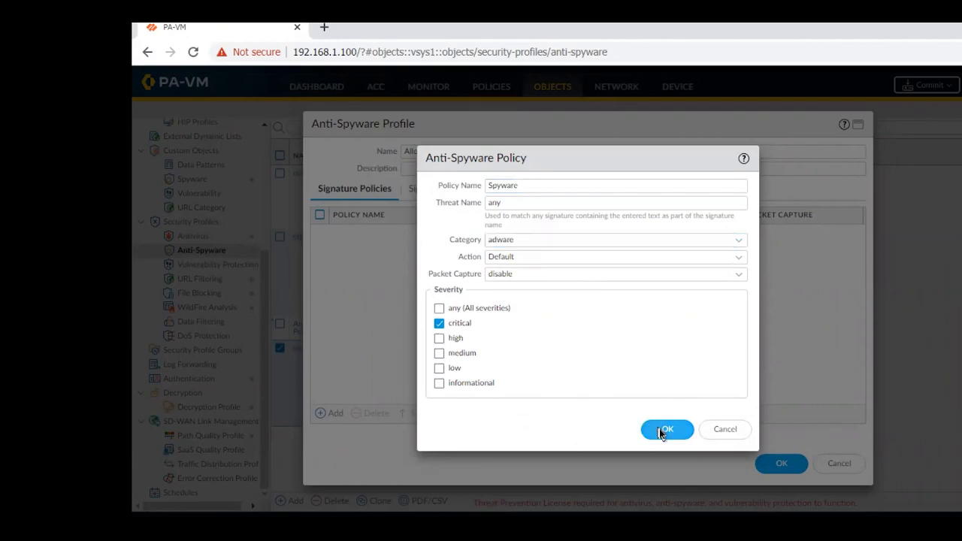
Find the Spyware policy's matching signatures, clear the filter, enable the SPYWARE_ALLOW exception and save the Allow SPYWARE profile.
left_click(319, 233)
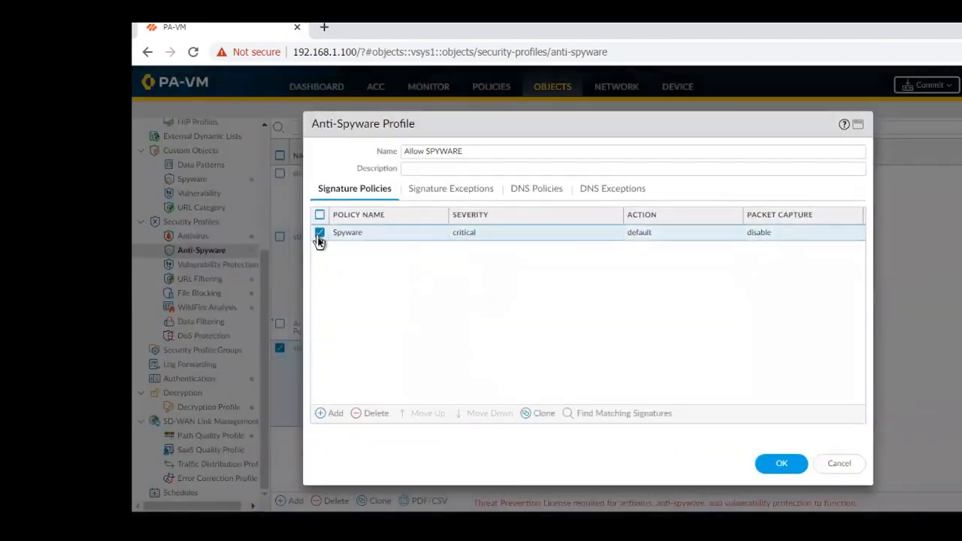
left_click(613, 415)
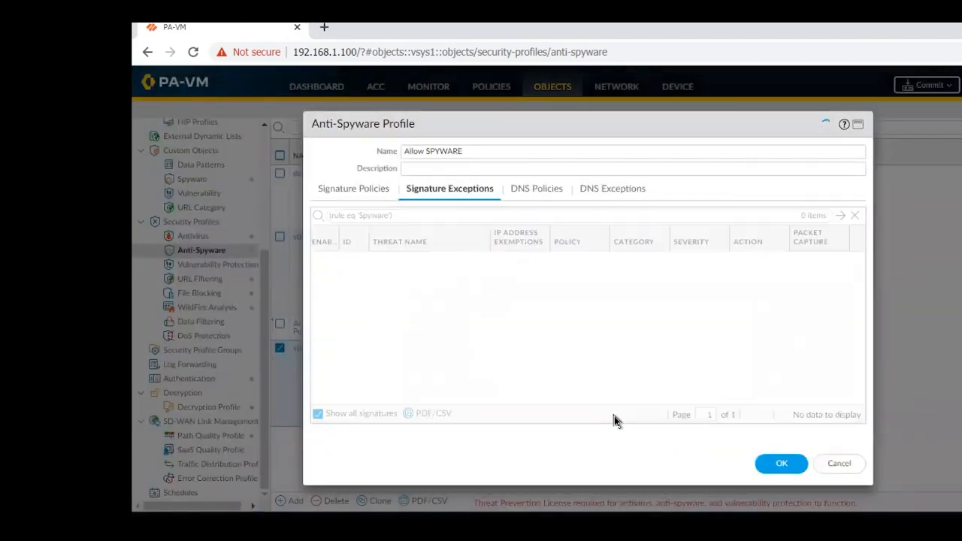
left_click(855, 216)
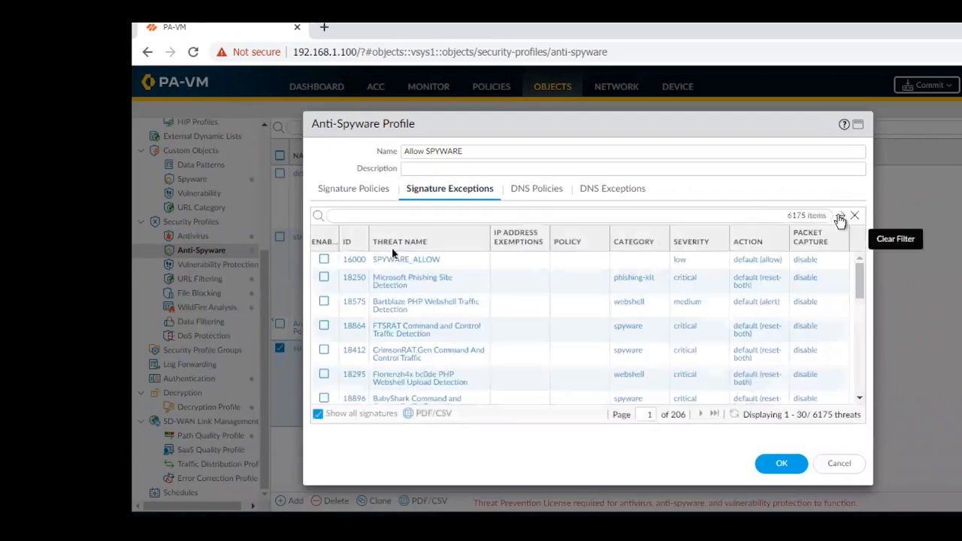
left_click(324, 259)
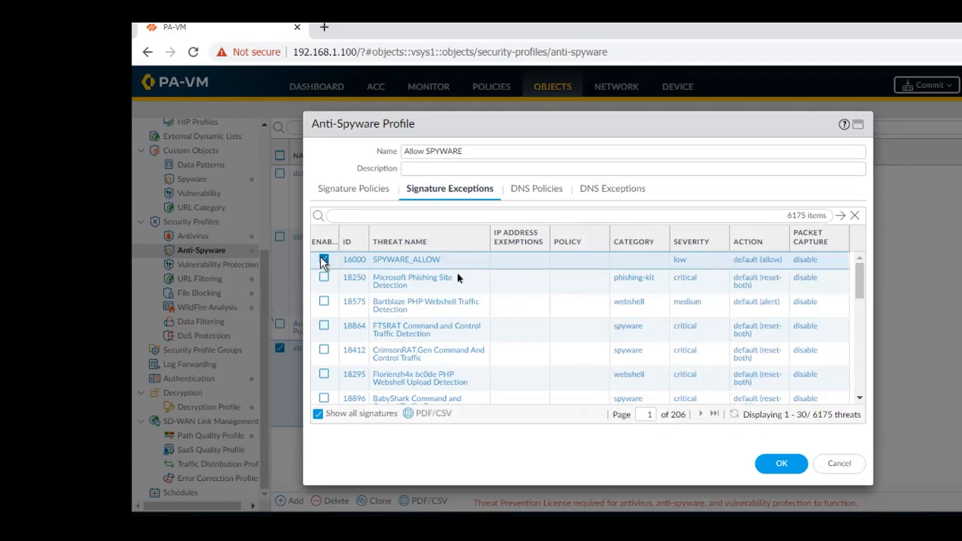
left_click(782, 464)
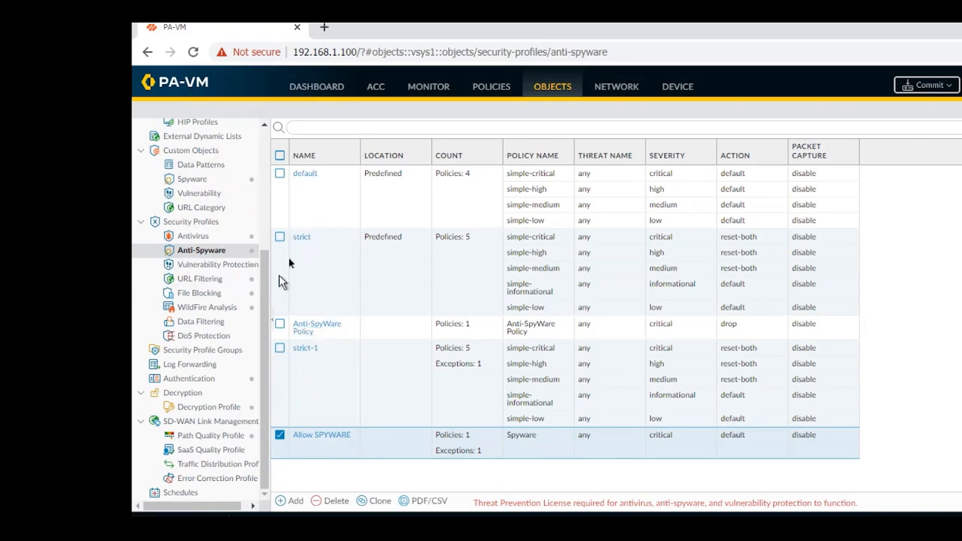
Start a new security policy rule named "WAN2LAN".
left_click(484, 91)
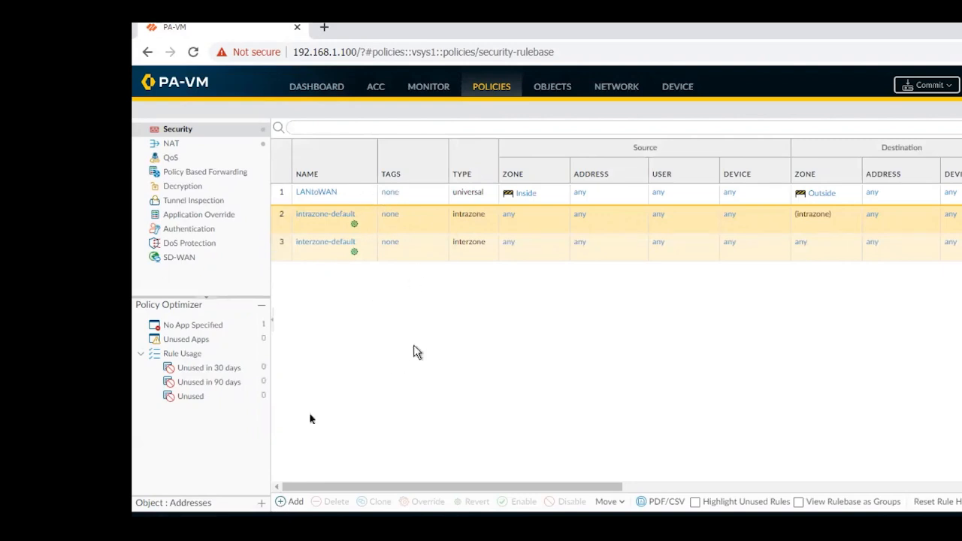
left_click(284, 502)
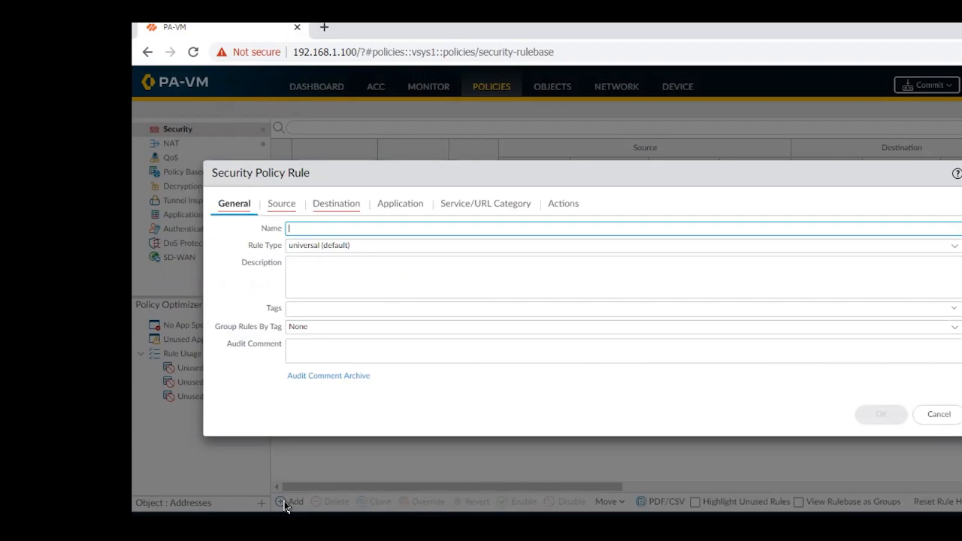
type("WANT")
type("2LAN")
key("BackSpace")
key("BackSpace")
key("BackSpace")
key("BackSpace")
type("2LAN")
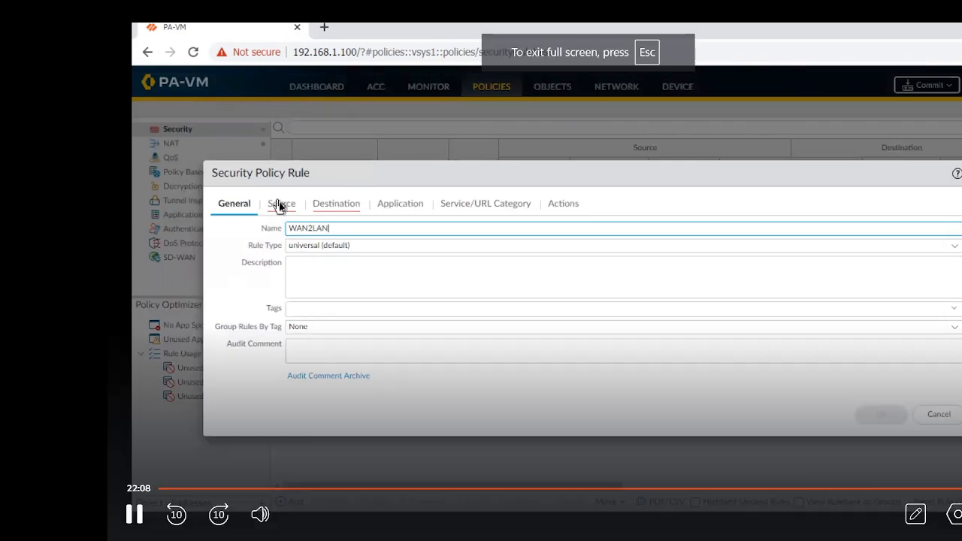
Set the WAN2LAN rule's source zone to Outside and its destination zone to Inside.
mouse_move(792, 485)
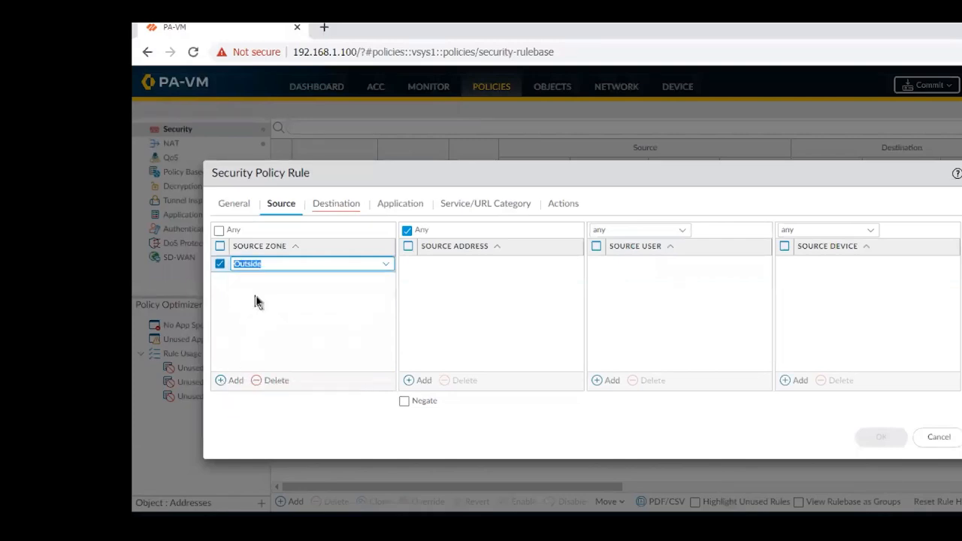
left_click(339, 210)
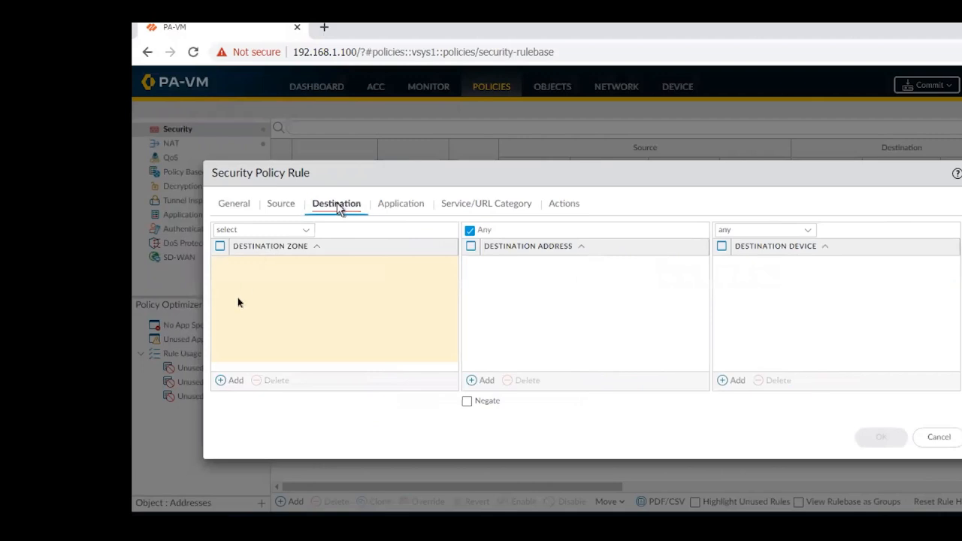
left_click(229, 380)
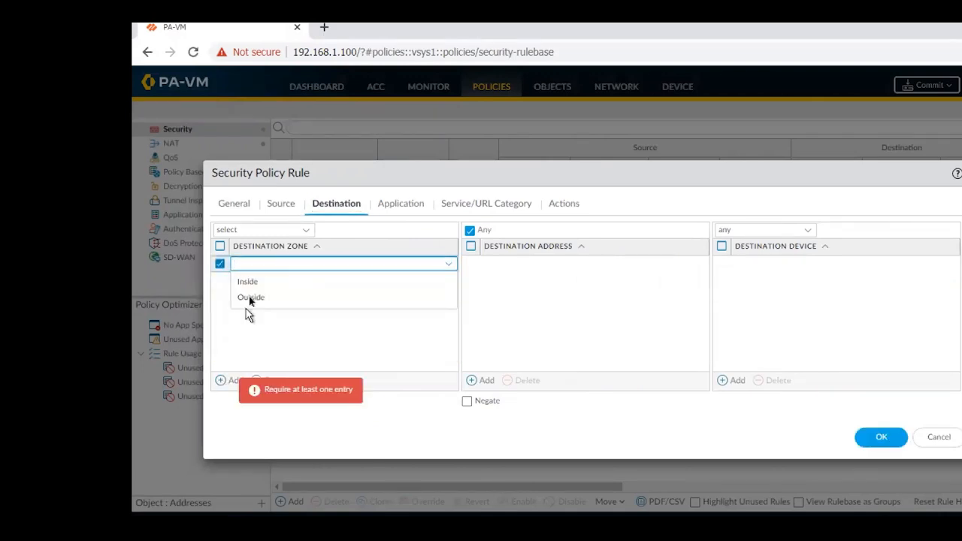
left_click(254, 285)
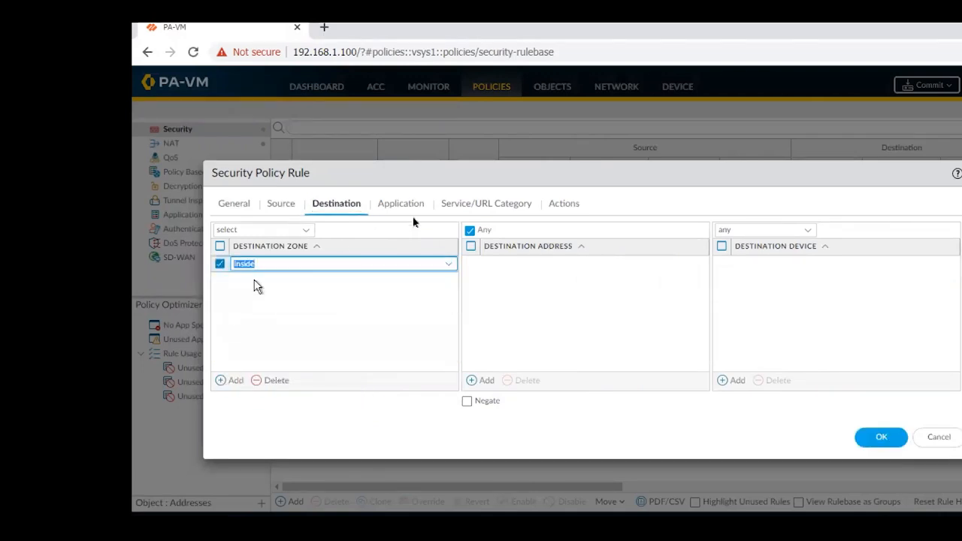
Set the rule's profile type to Profiles and choose Anti-Virus Profile for antivirus.
left_click(564, 206)
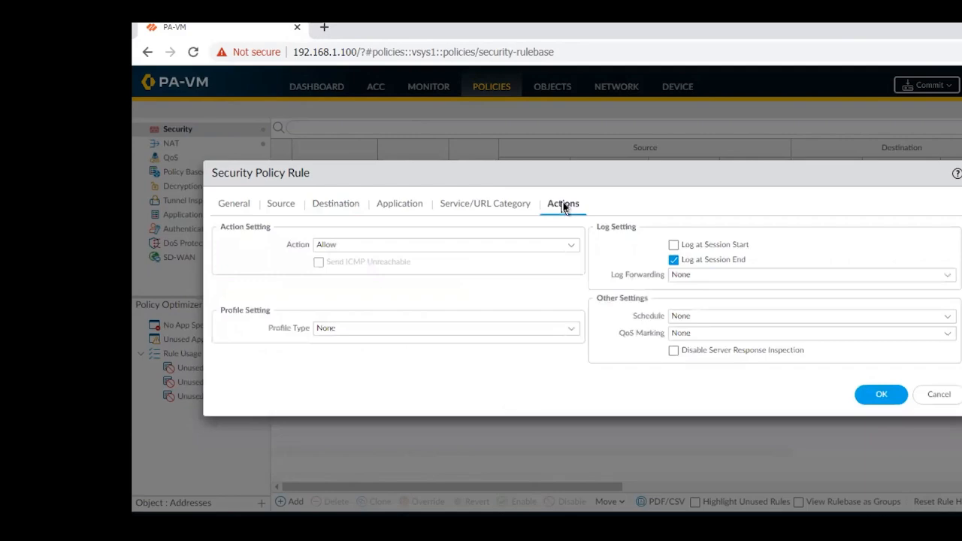
left_click(574, 329)
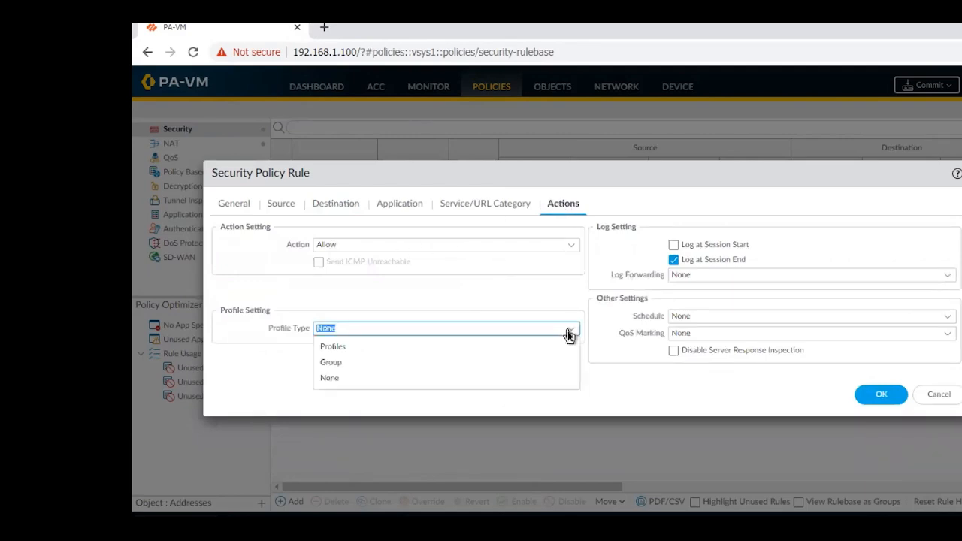
left_click(334, 347)
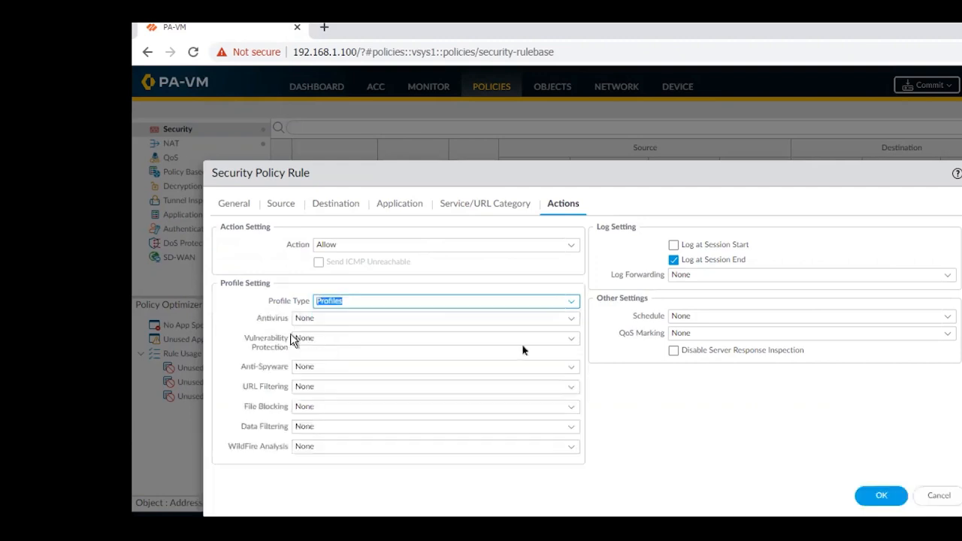
left_click(573, 320)
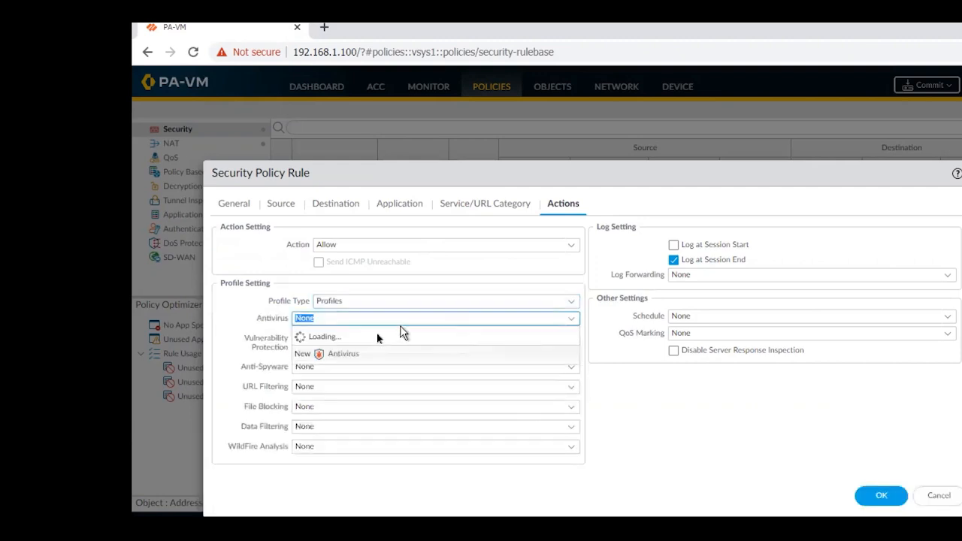
left_click(346, 357)
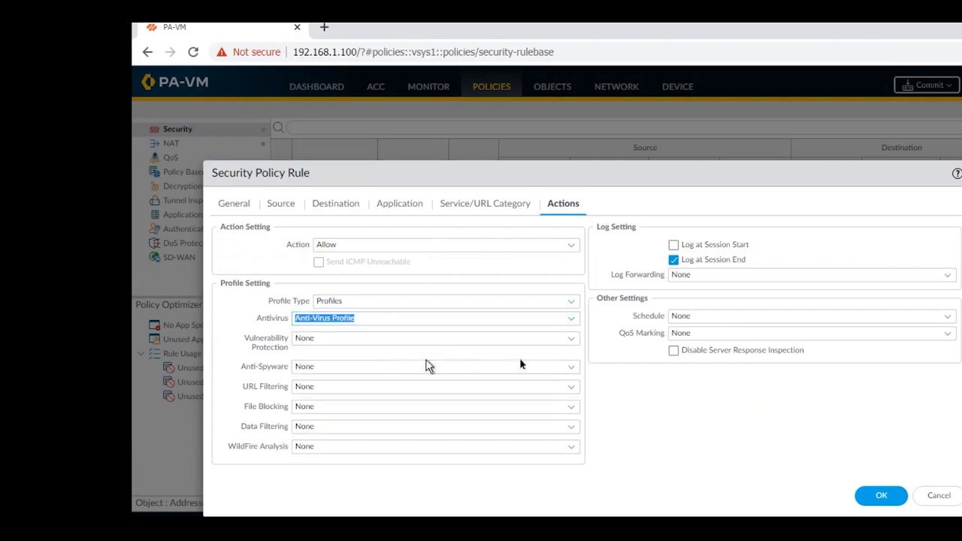
Assign Allow SPYWARE as the rule's anti-spyware profile and save the WAN2LAN rule.
left_click(570, 368)
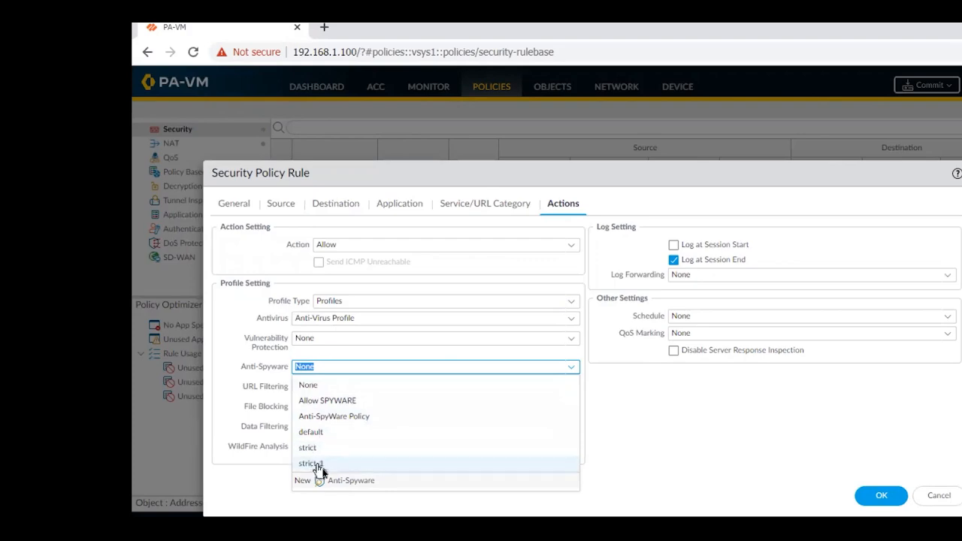
left_click(330, 402)
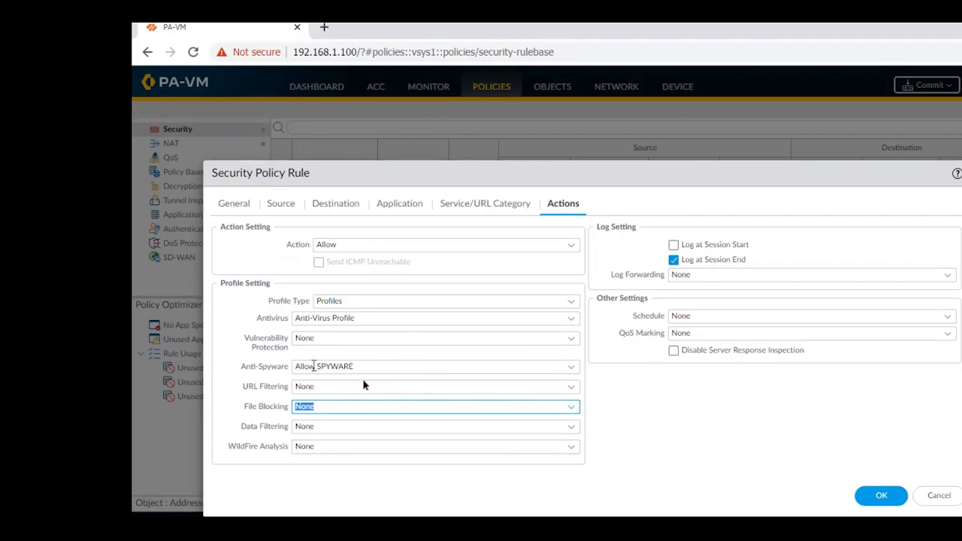
left_click(874, 496)
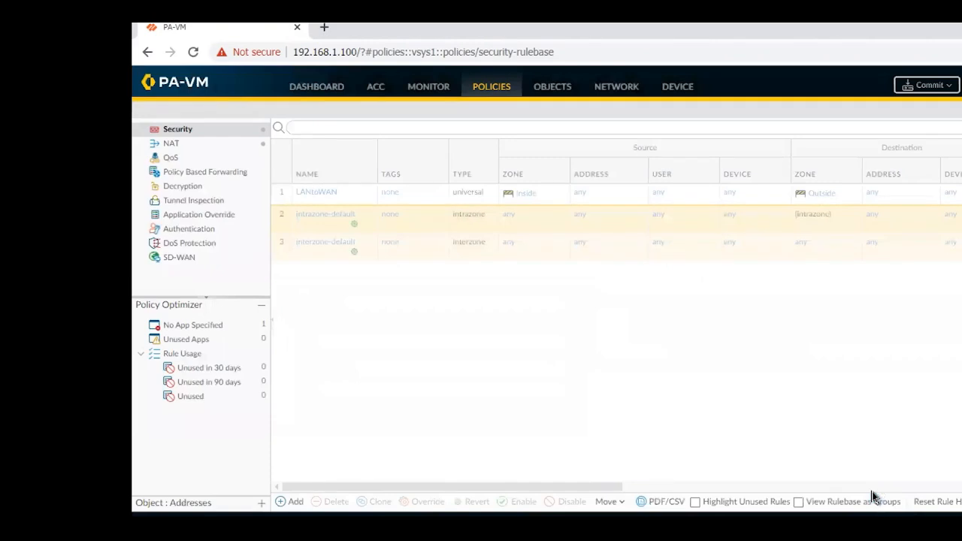
Return to the list of anti-spyware profiles.
left_click(557, 90)
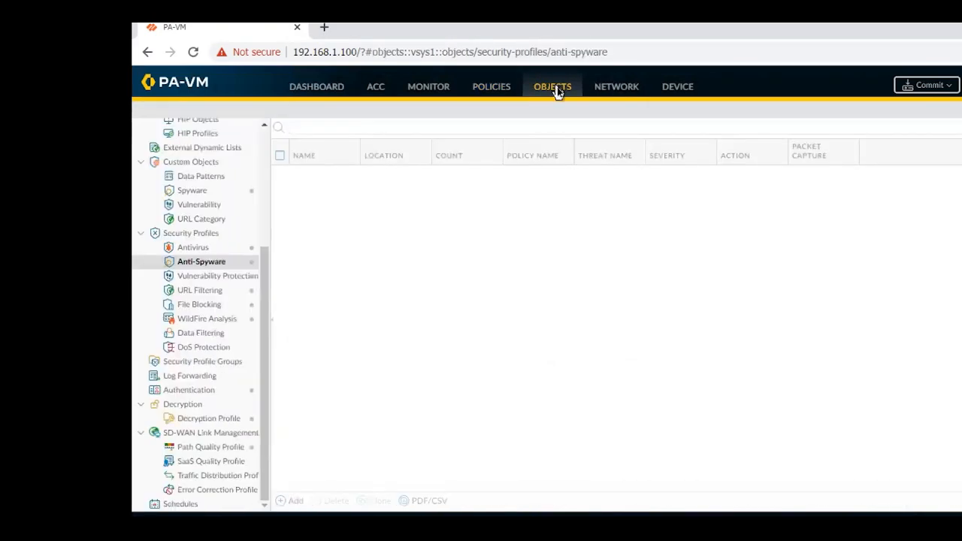